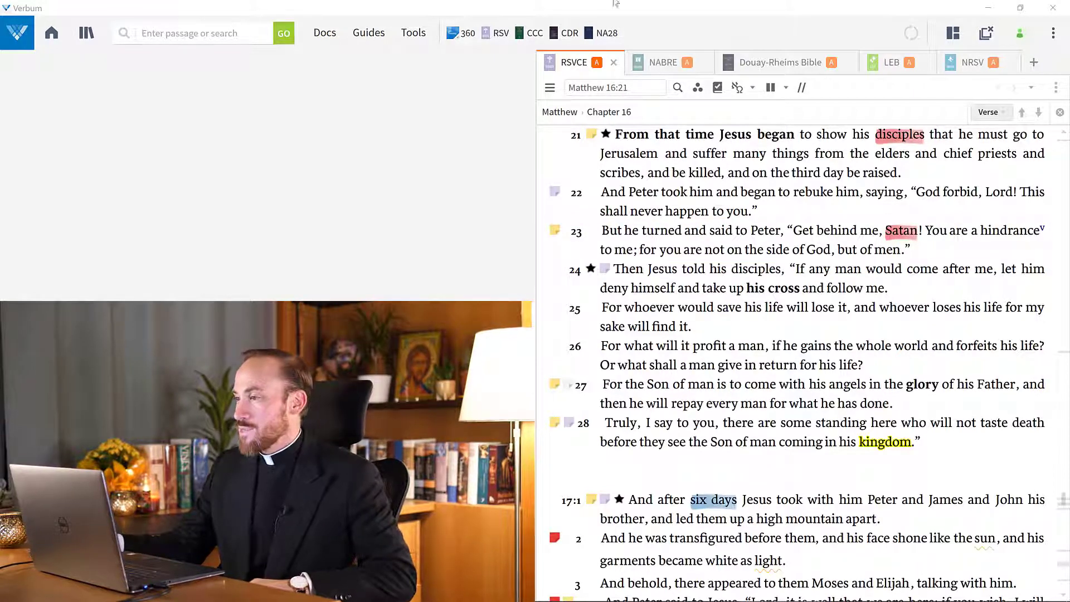
- Compare the wording of Matthew 16:21–28 in the NABRE, Douay-Rheims, LEB and NRSV translations
click(659, 71)
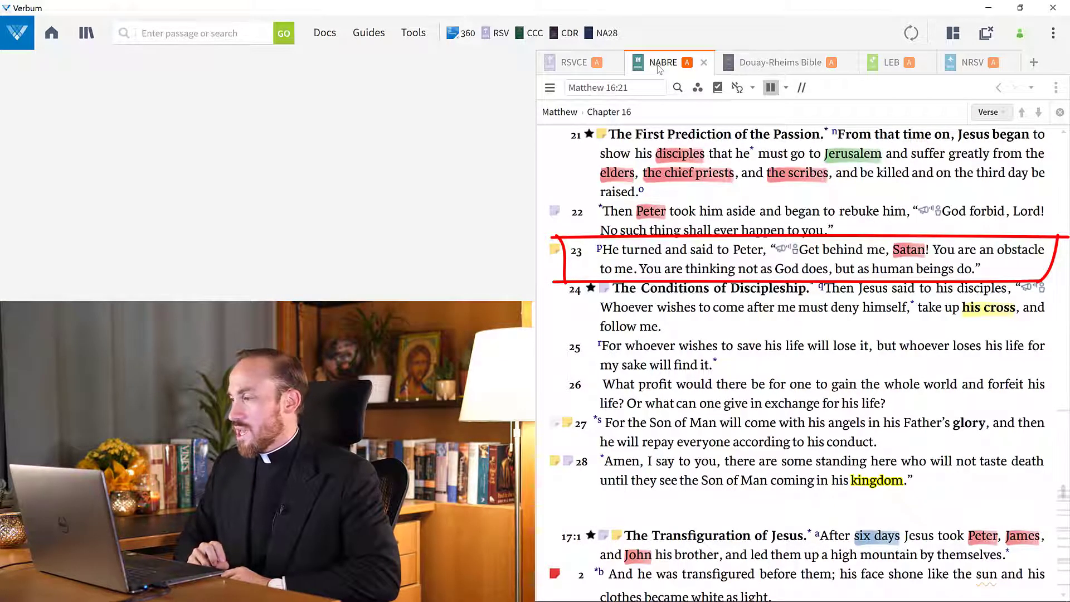
click(766, 65)
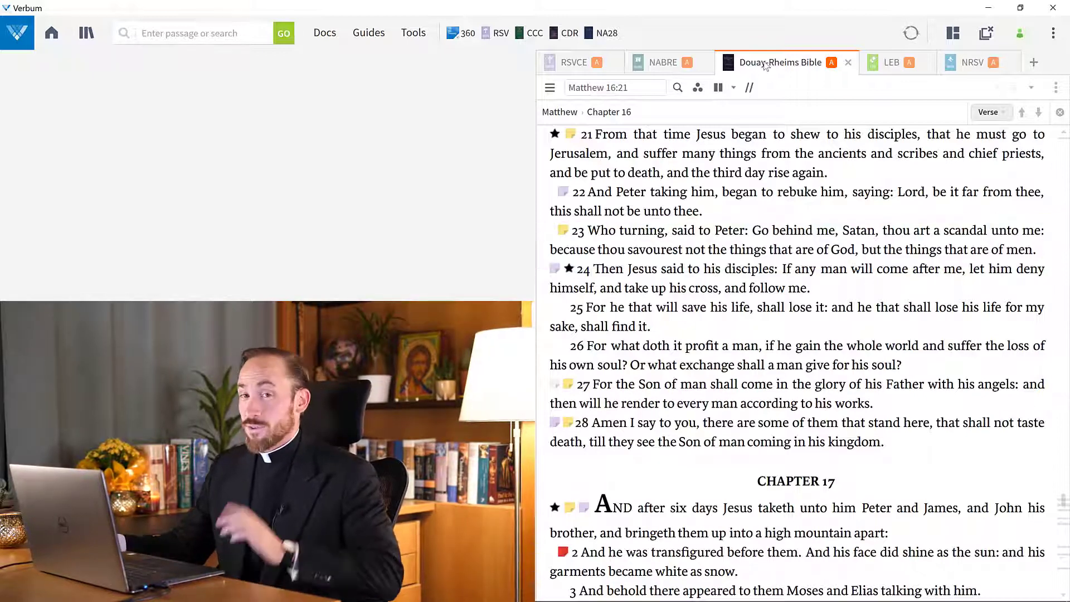
mouse_move(876, 69)
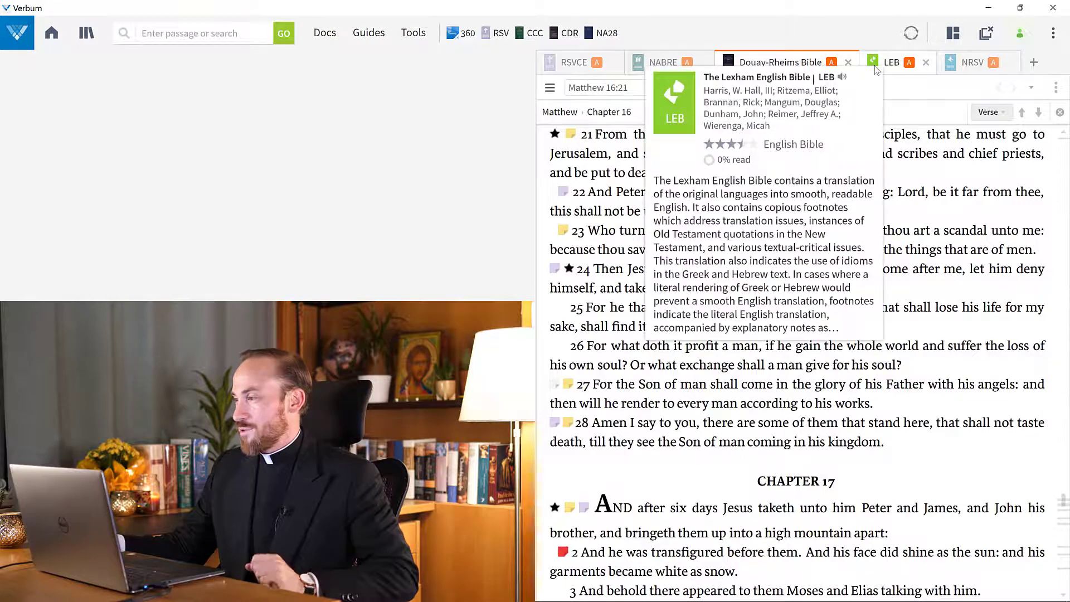
click(876, 68)
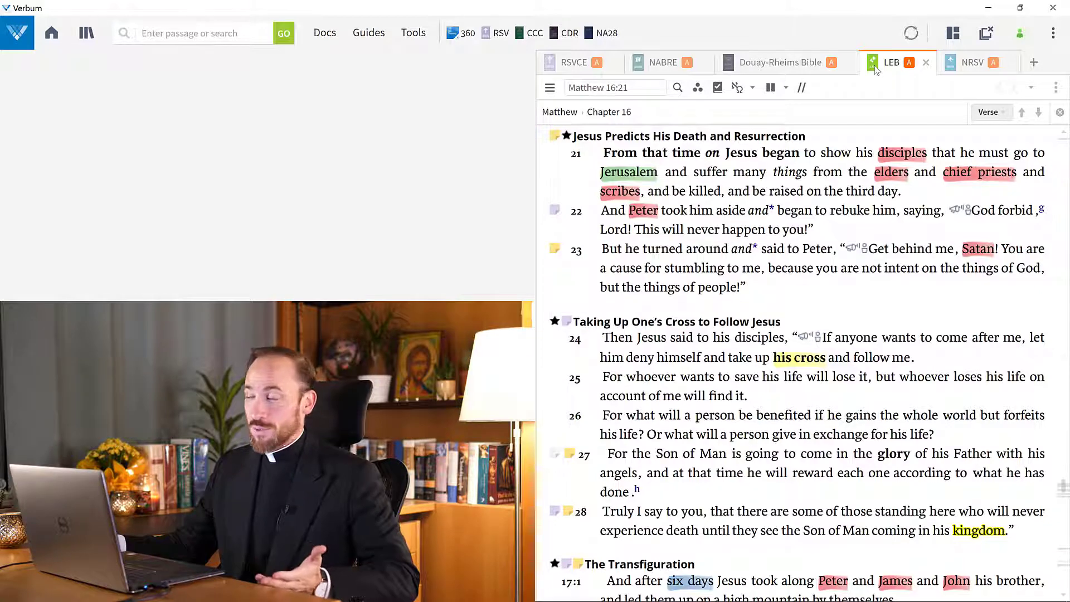
click(957, 67)
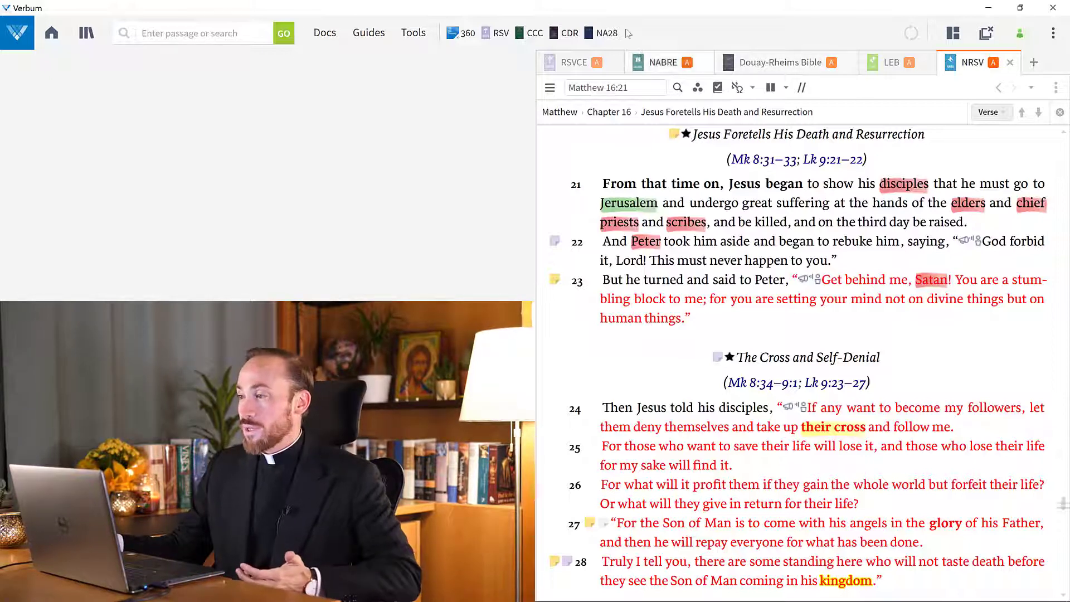
- Open the NA28 Greek New Testament beside the English Bibles and select σκάνδαλον in Matthew 16:23
drag(602, 33, 449, 187)
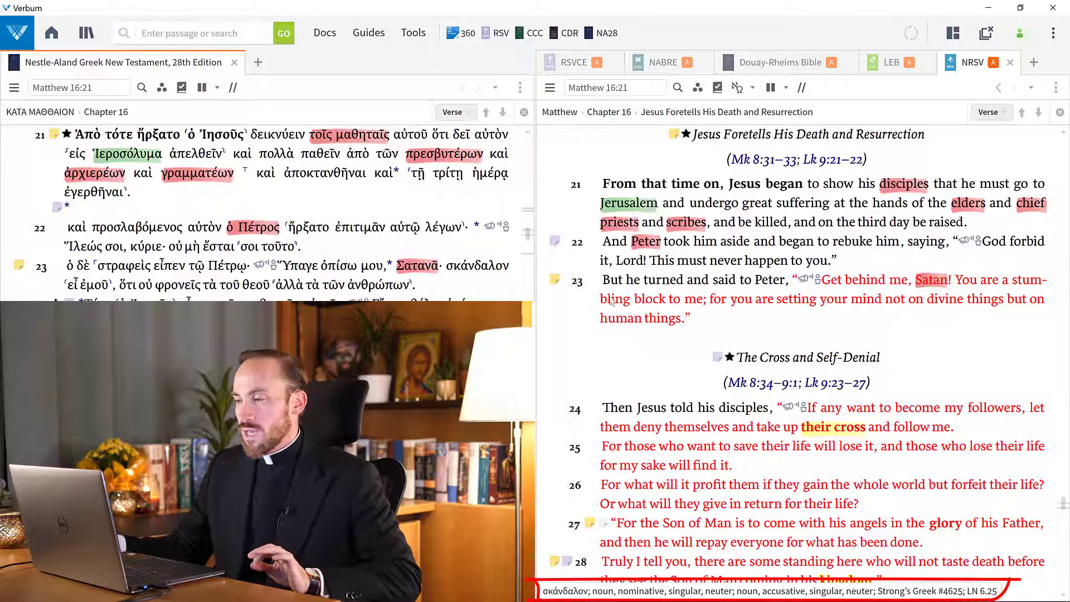
double_click(450, 272)
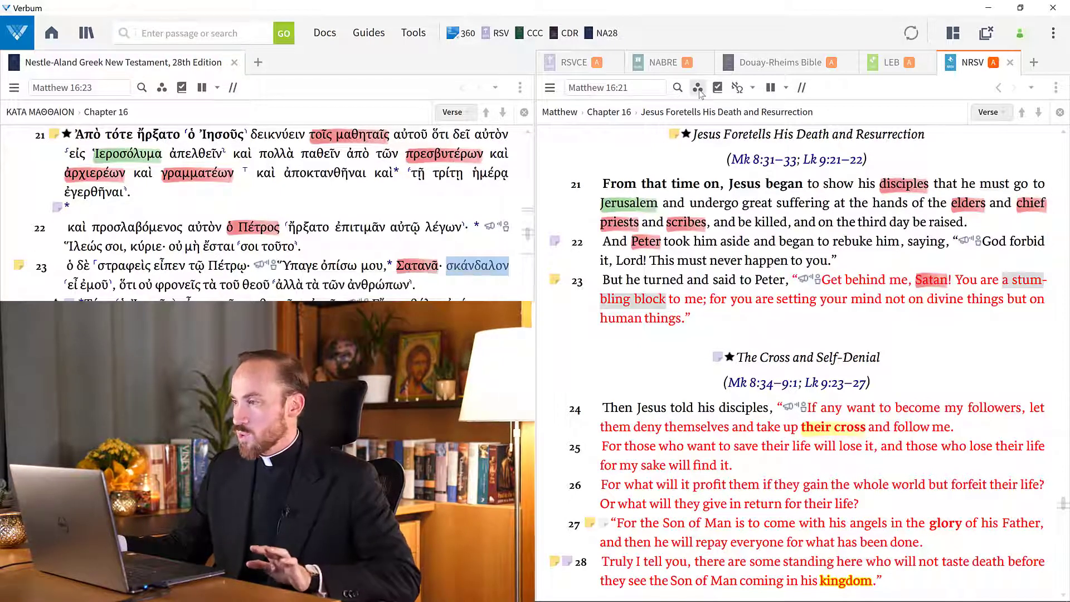
- Toggle the NRSV's Corresponding selection filter off and on again, and show it in all appropriate resources
click(697, 88)
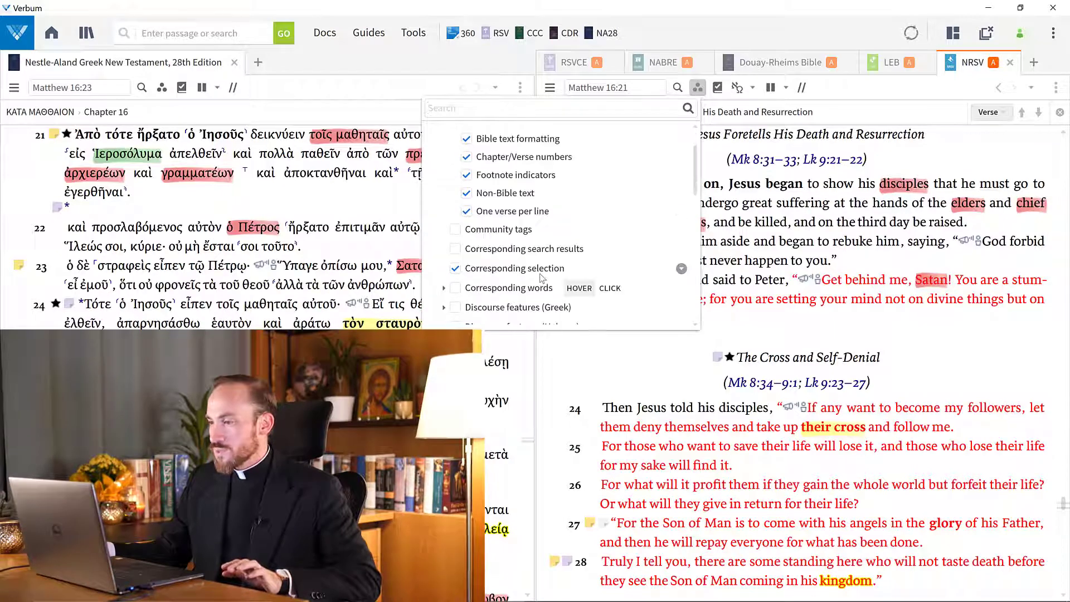
click(456, 269)
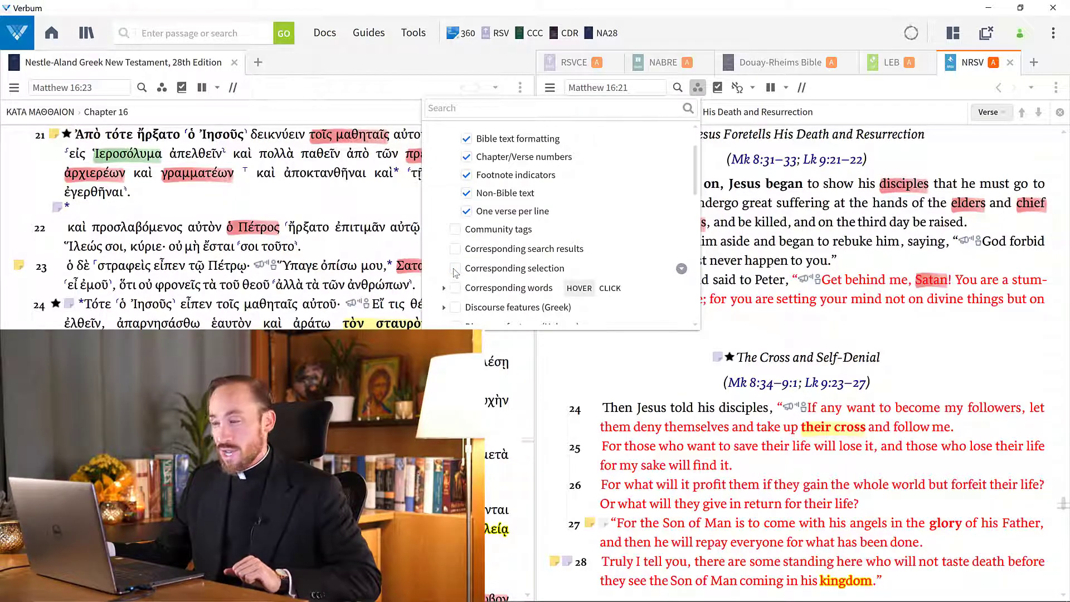
click(455, 270)
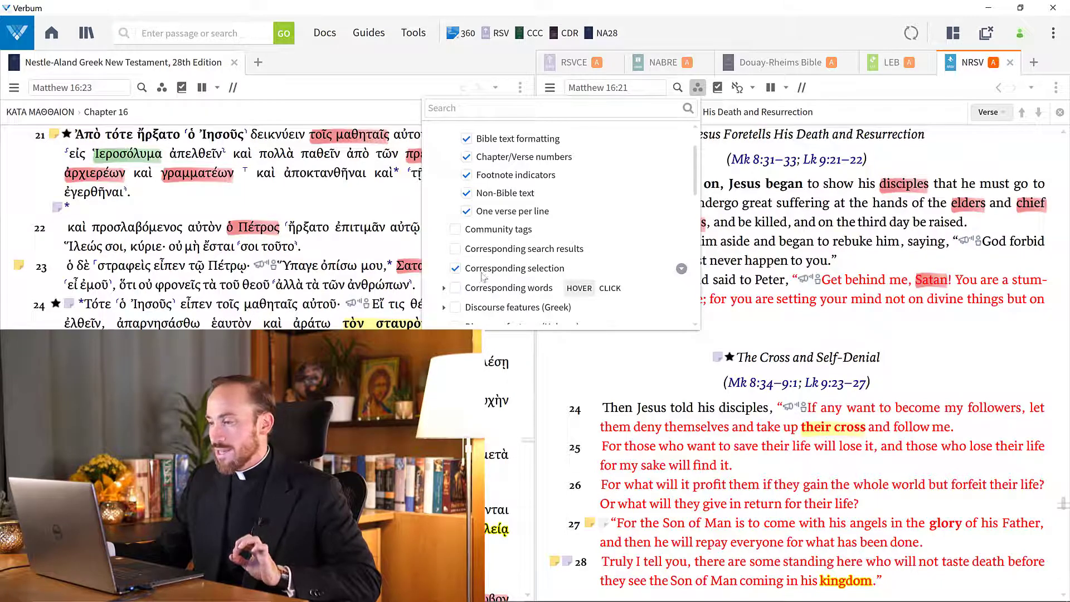
click(681, 270)
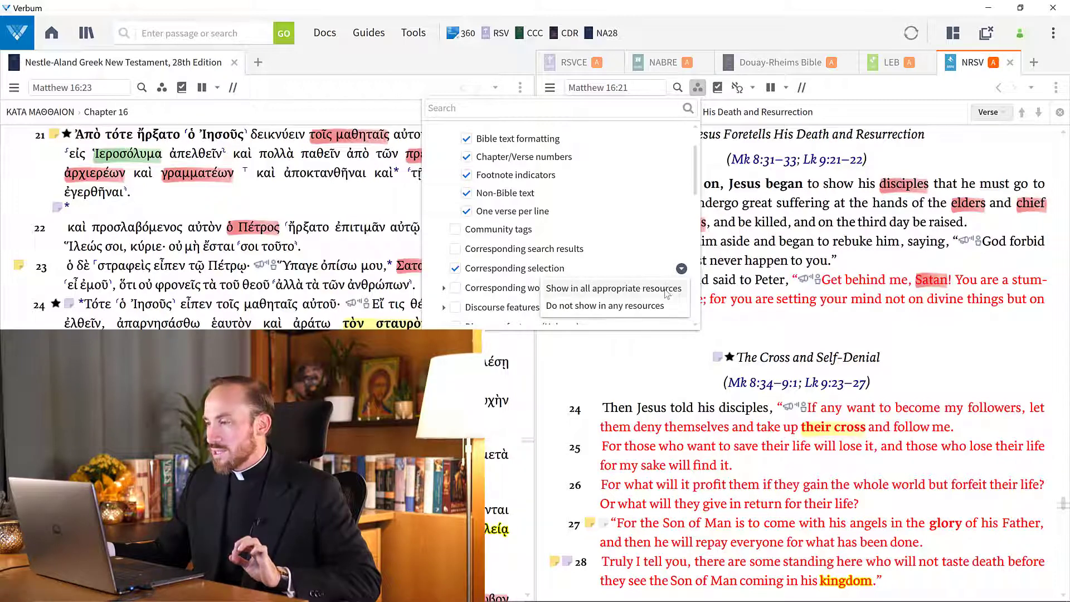
click(667, 288)
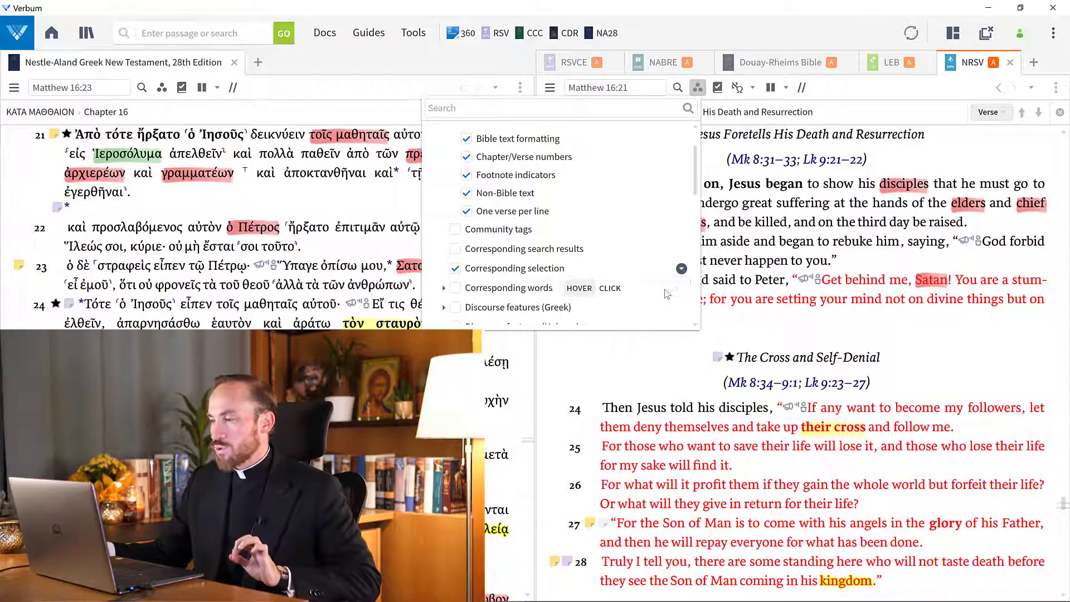
click(646, 351)
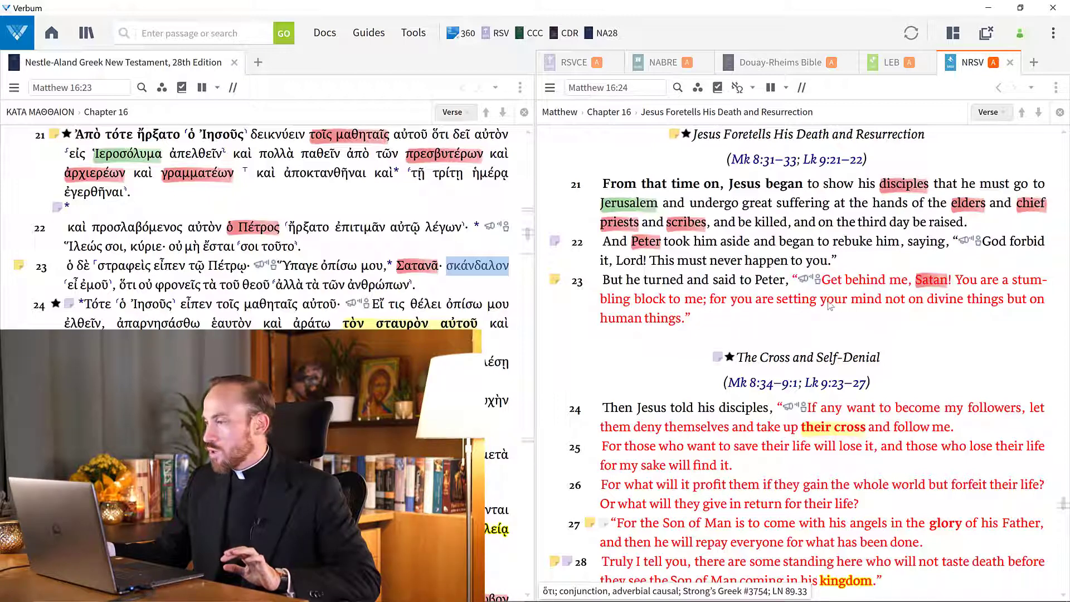
- In Matthew 16:23, select "you are setting your mind" in the NRSV and ἀνθρώπων in the Greek to check the corresponding words
drag(731, 299, 877, 307)
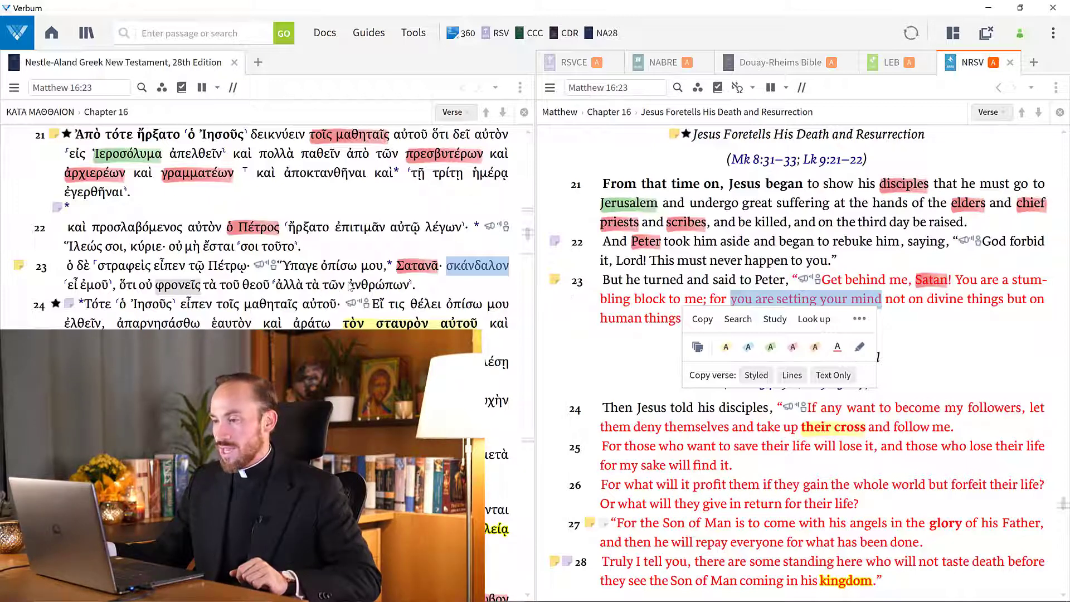
drag(349, 285, 406, 289)
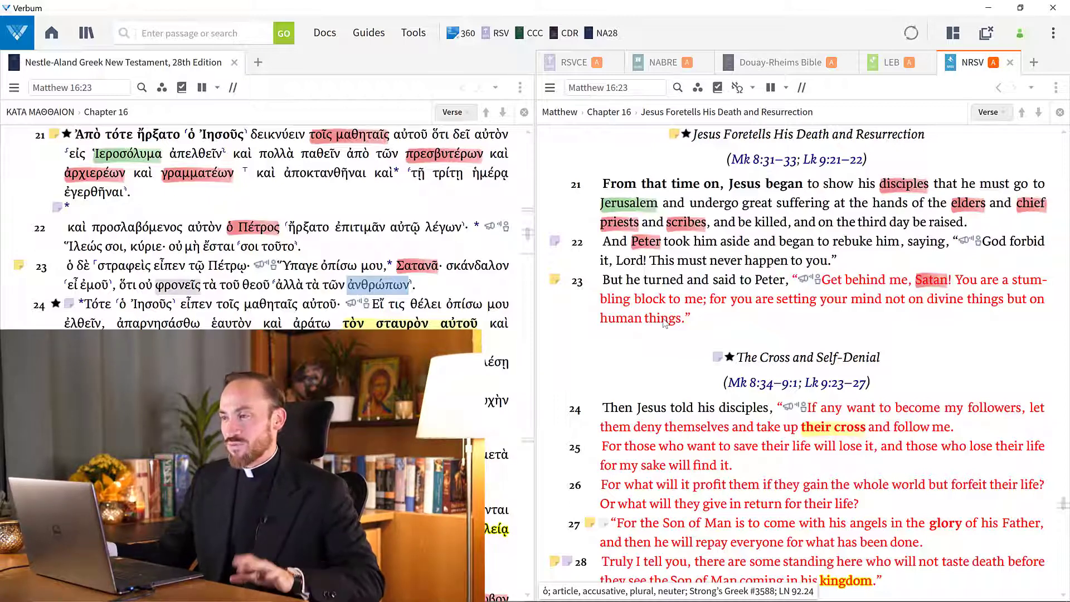
- Dock the Information tool in its own column beside the NRSV and even out the column widths
click(418, 37)
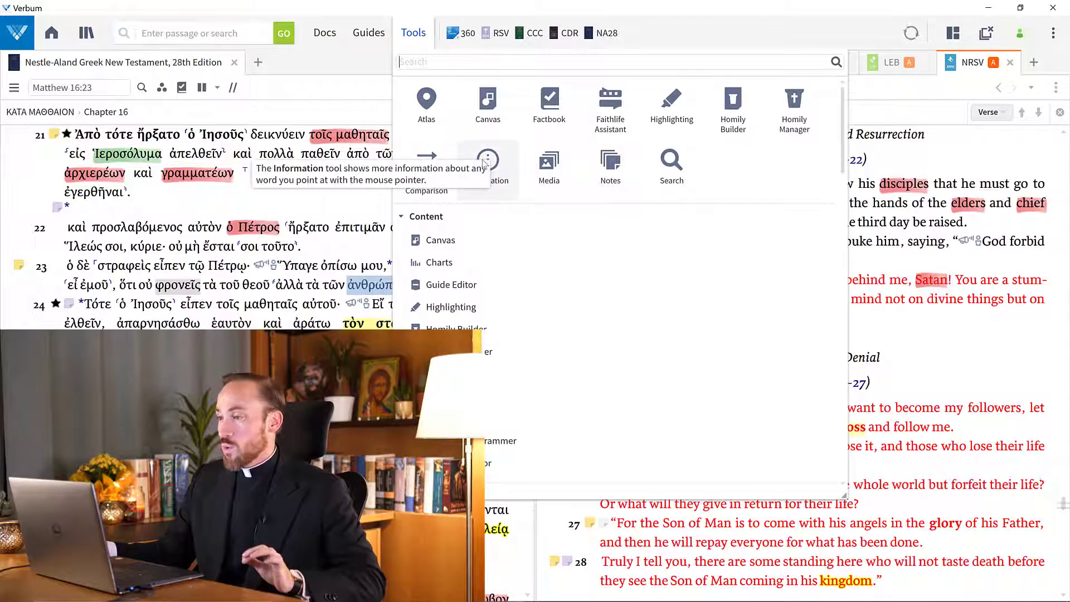
drag(487, 162, 819, 262)
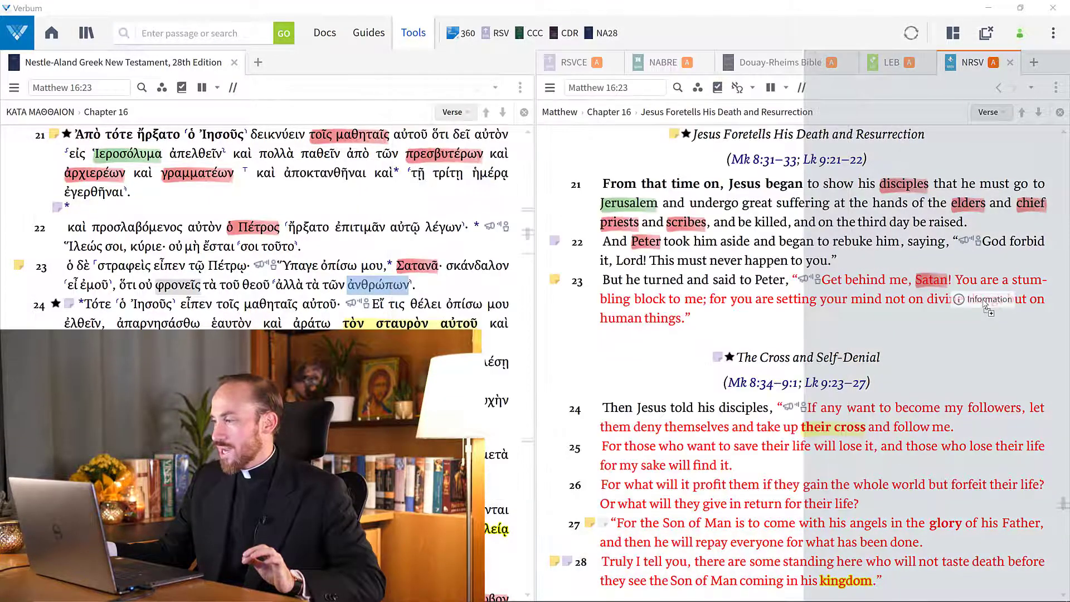
double_click(534, 311)
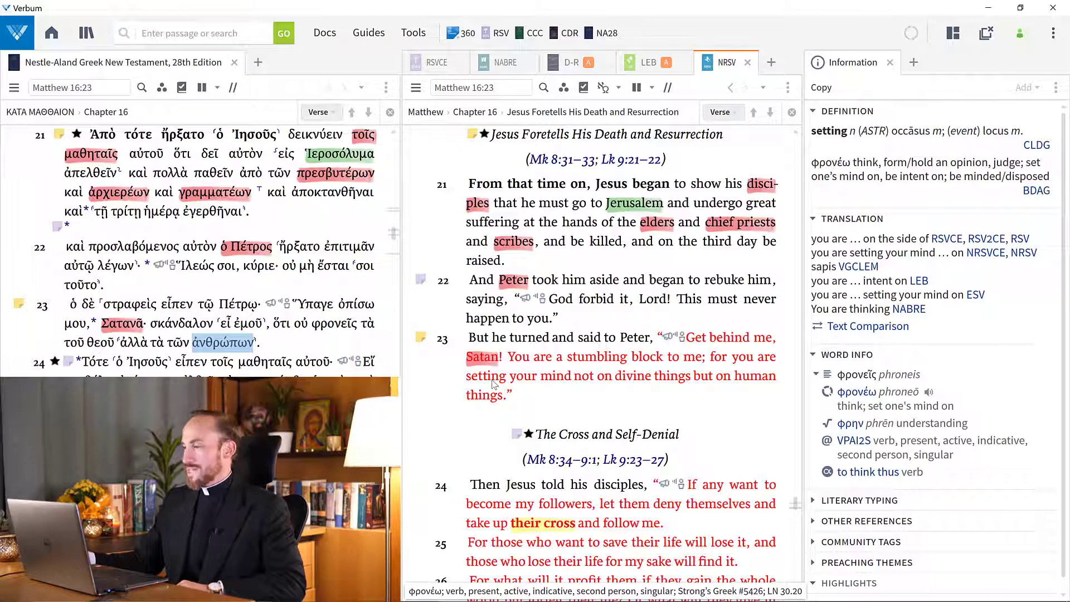
- Compare Matthew 16:23 across the translations with Text Comparison, showing the differences, and close the comparison
mouse_move(900, 117)
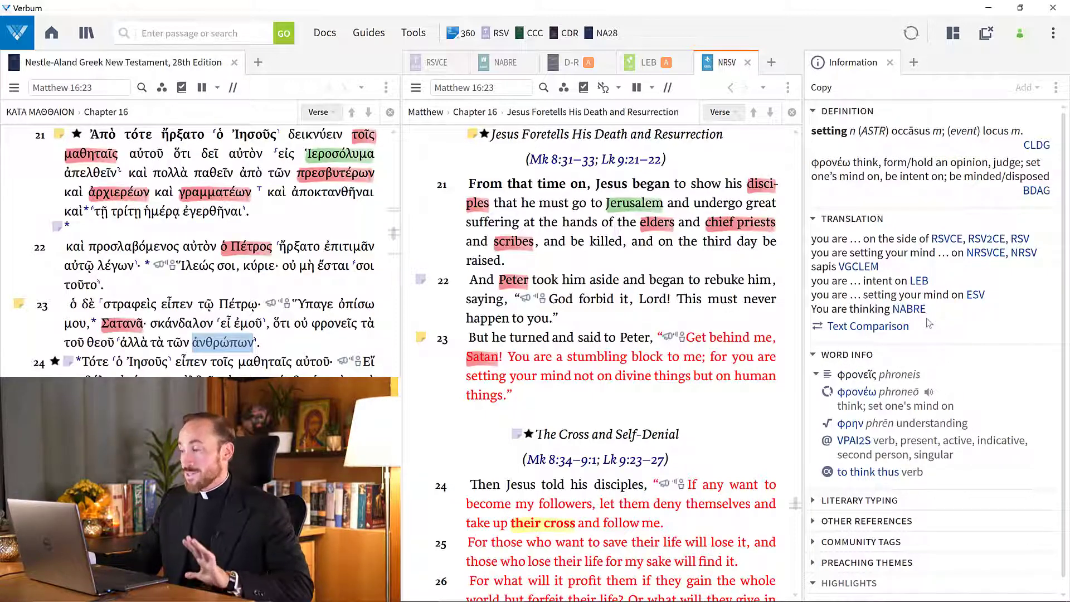
click(893, 330)
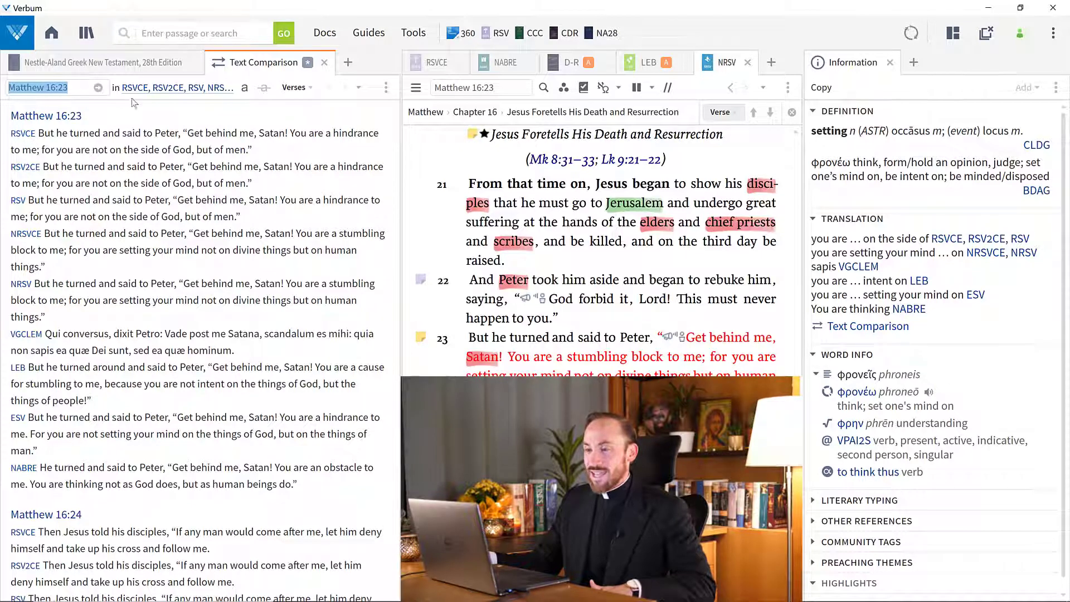
click(386, 89)
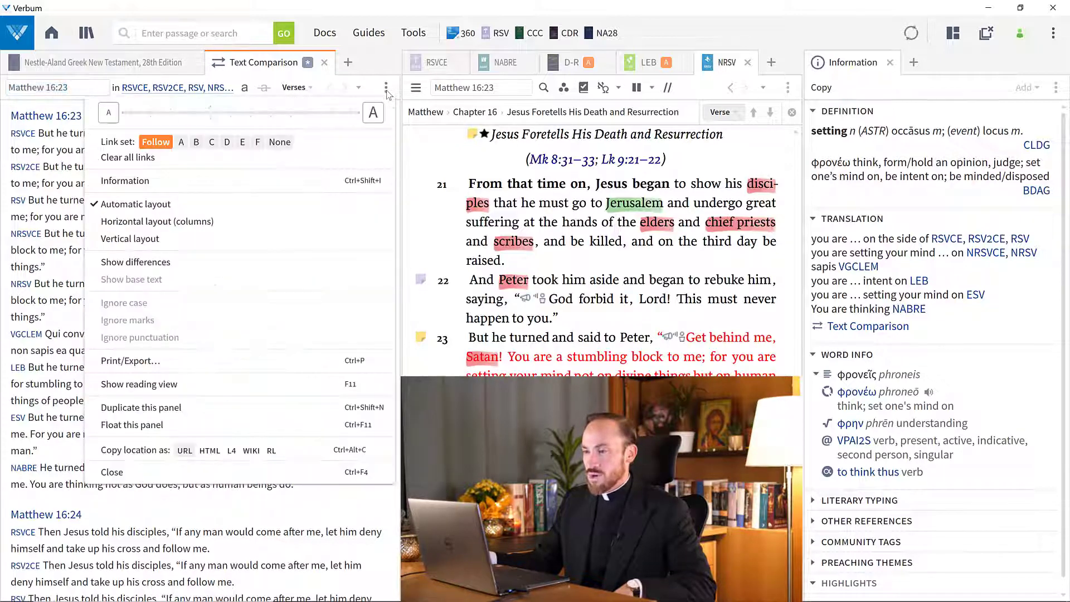
click(162, 263)
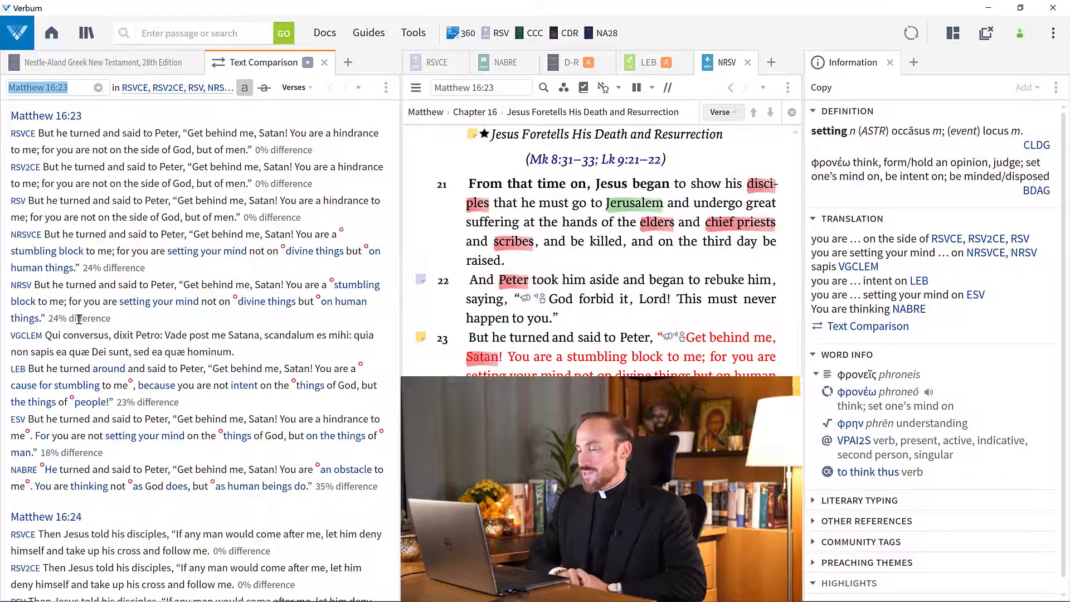
middle_click(251, 62)
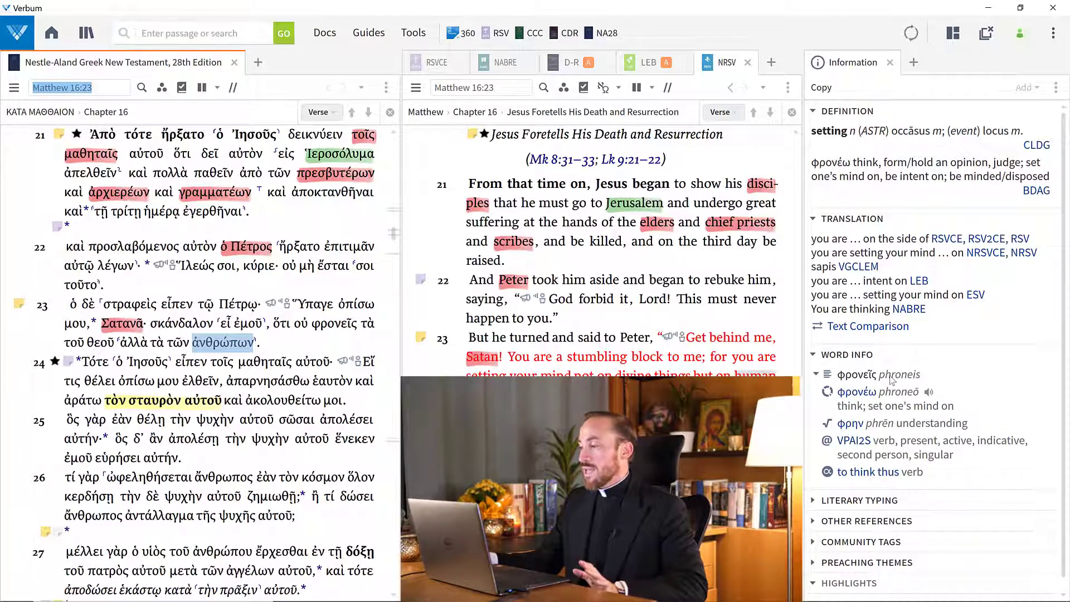
- Play the pronunciation of the lemma φρονέω and open its Bible Word Study
mouse_move(873, 399)
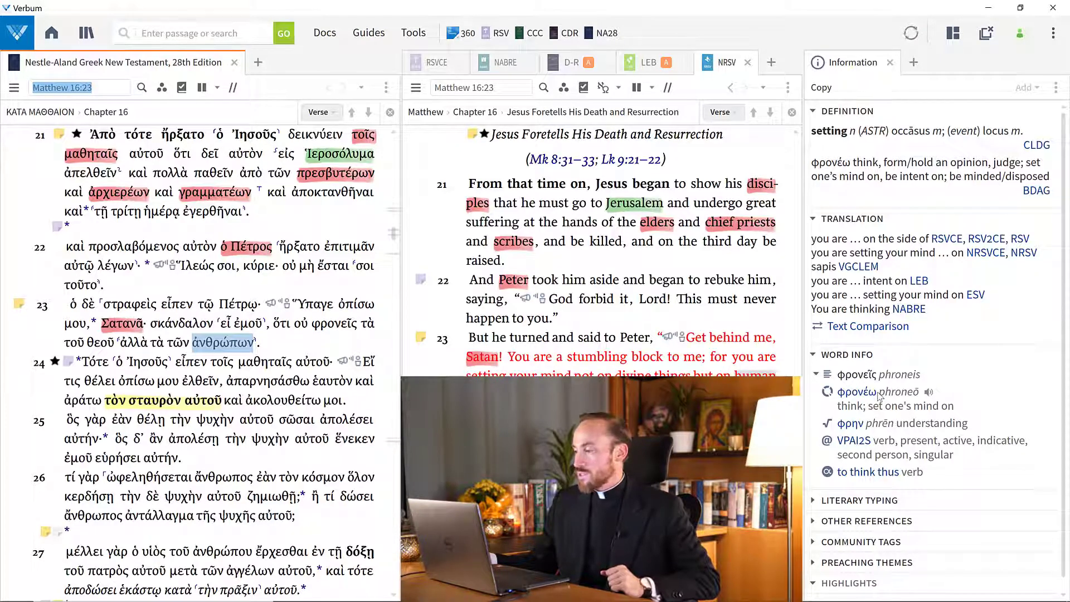
click(930, 397)
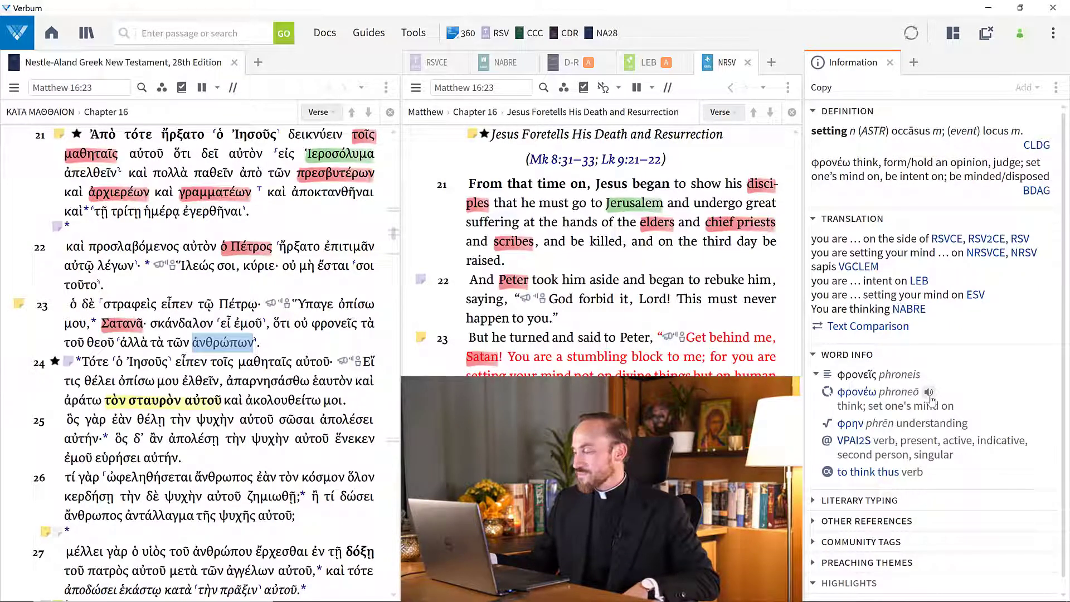
click(861, 397)
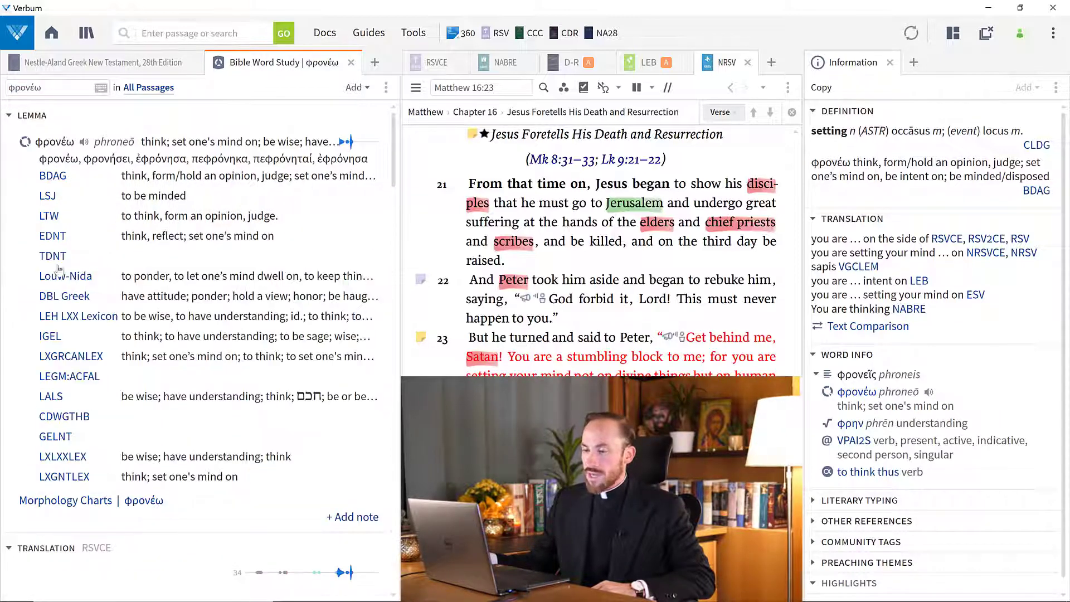
- Read the EDNT lexicon article on φρονέω and follow its reference to Romans 8:5–8 in the RSVCE
click(51, 236)
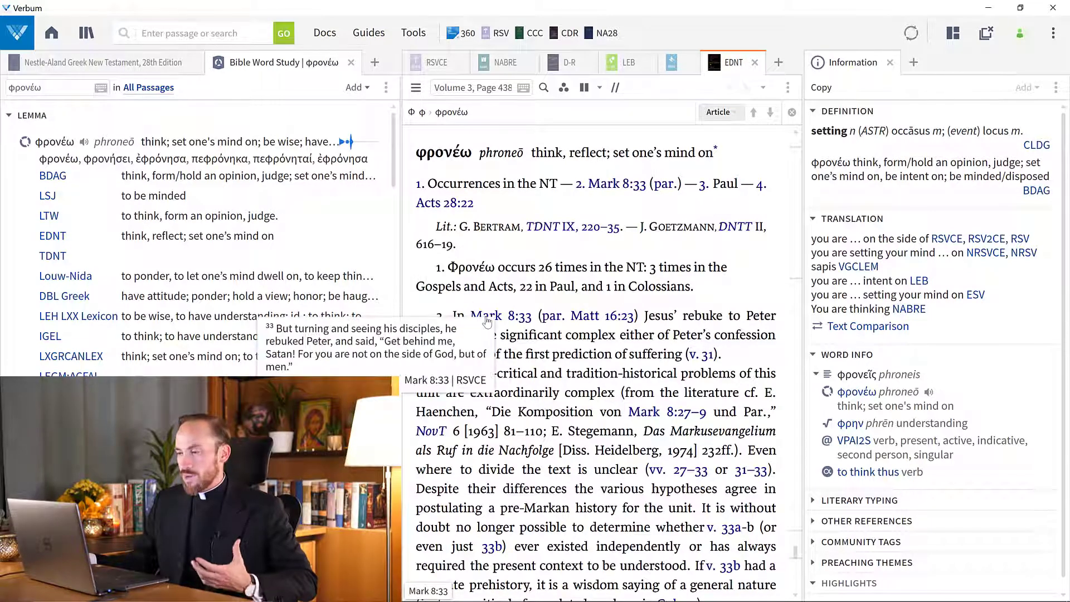
scroll(490, 325, down, 4)
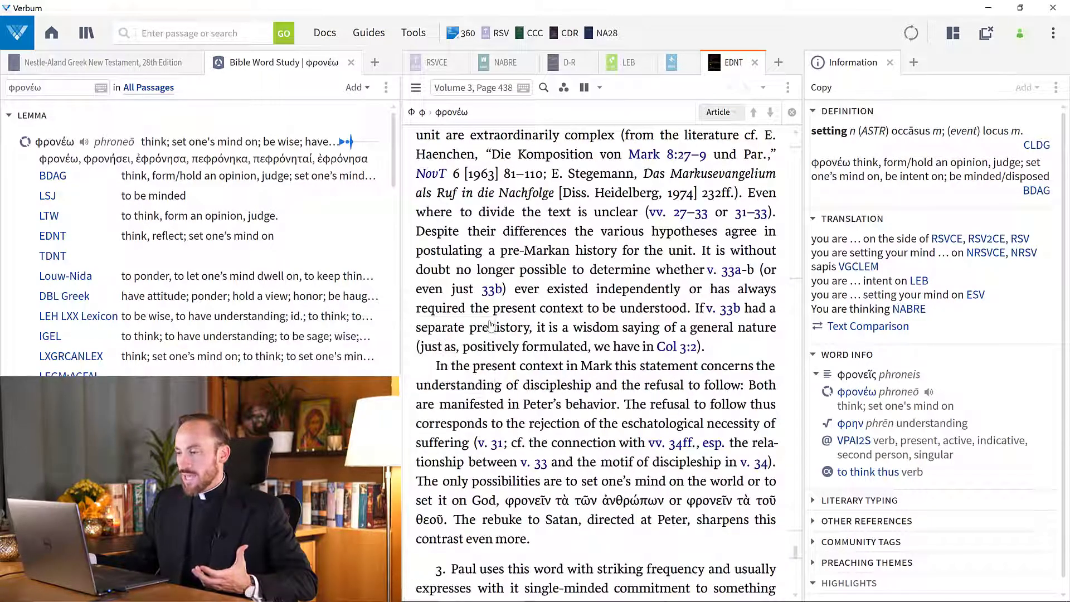
scroll(491, 324, down, 4)
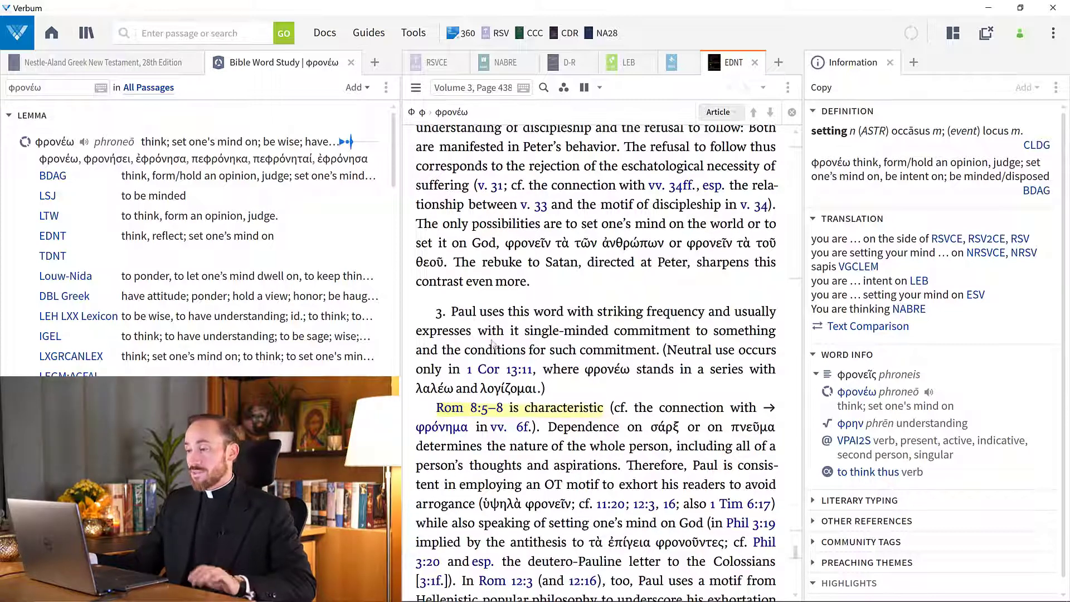
mouse_move(486, 417)
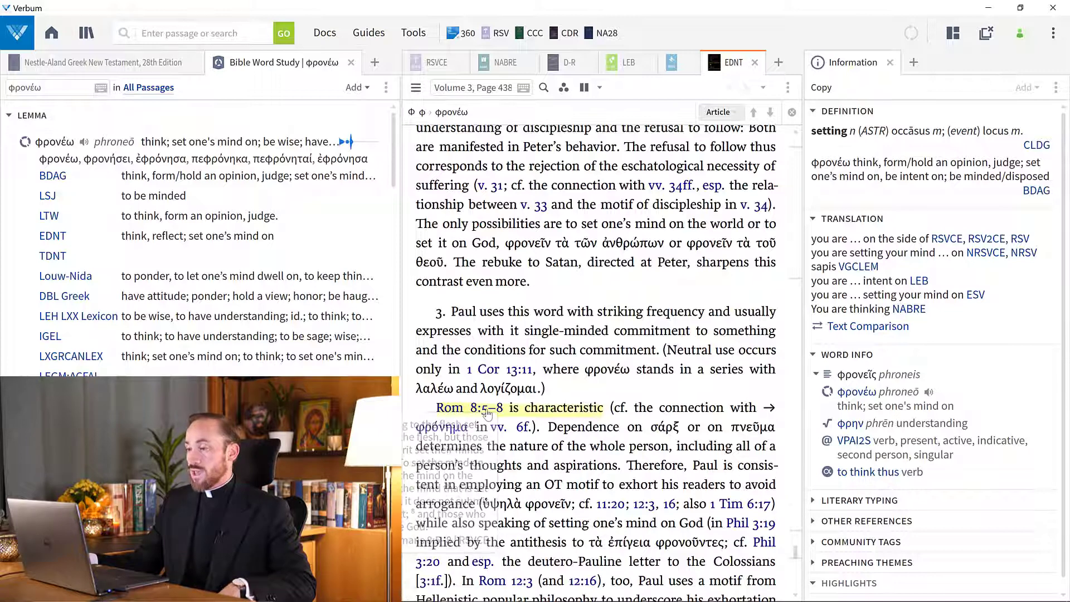
click(487, 412)
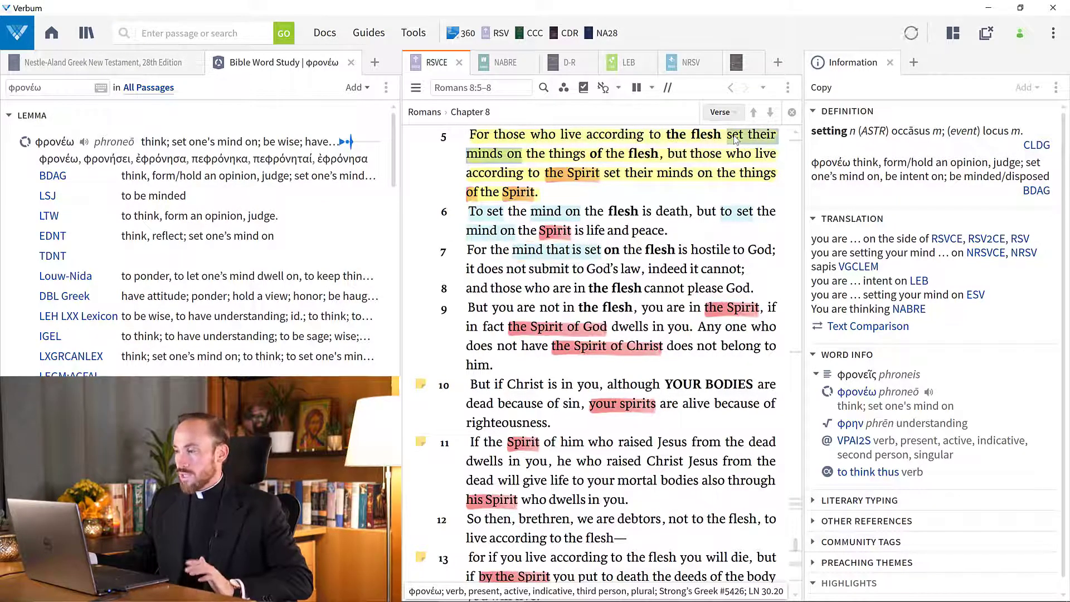
- Look up the Greek behind "set their minds on" in Romans 8:5 and "mind on" in Romans 8:6
click(736, 140)
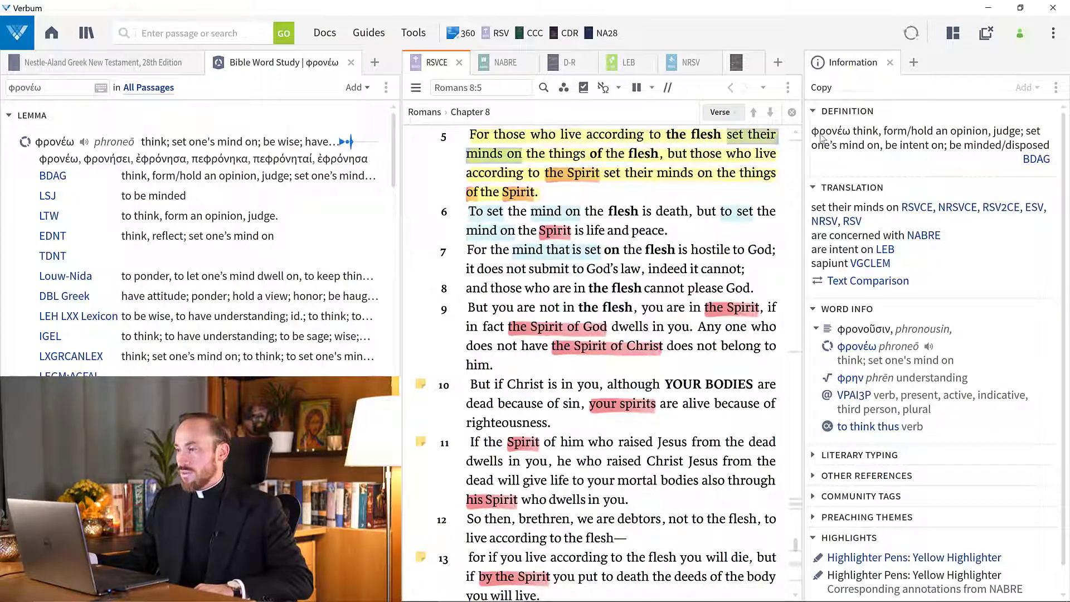
click(549, 217)
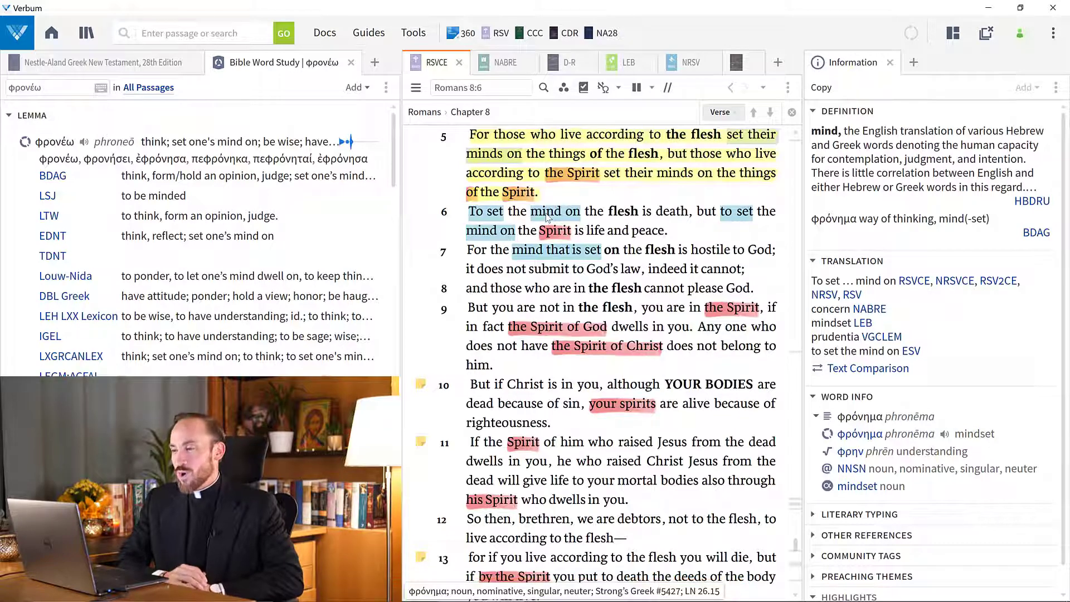
- Return to Matthew 16:23 in the RSVCE and run a Morph Search on the root φρην behind "you are … on the side of"
click(513, 91)
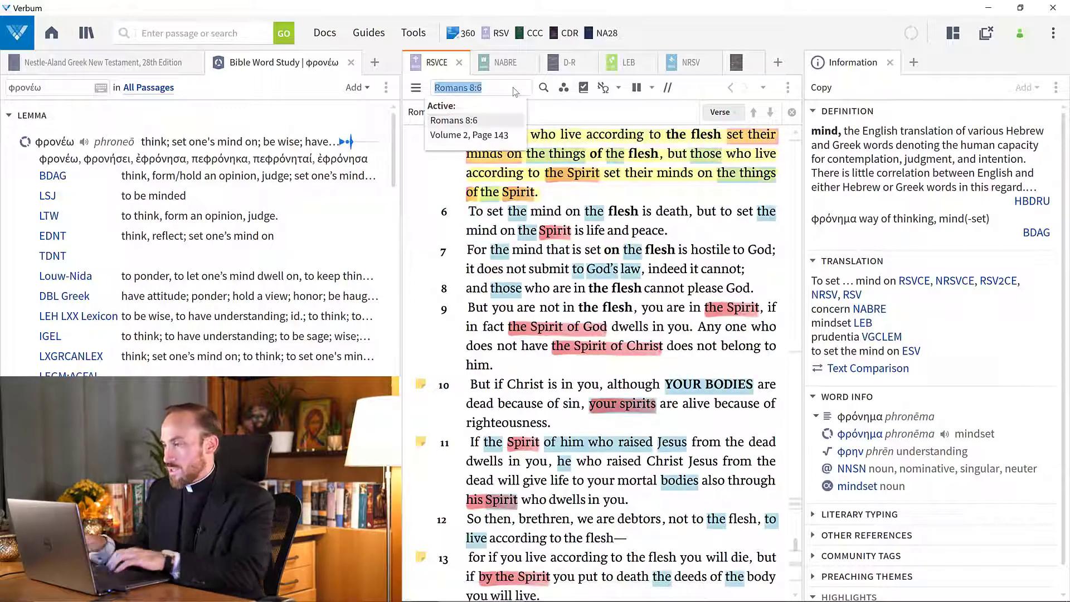
click(764, 89)
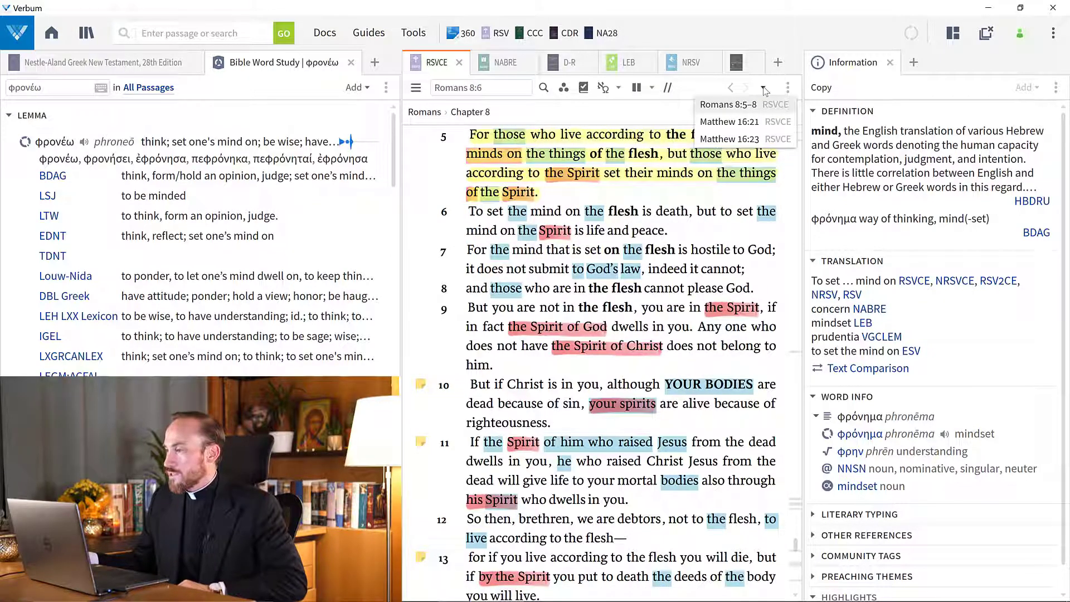
click(753, 138)
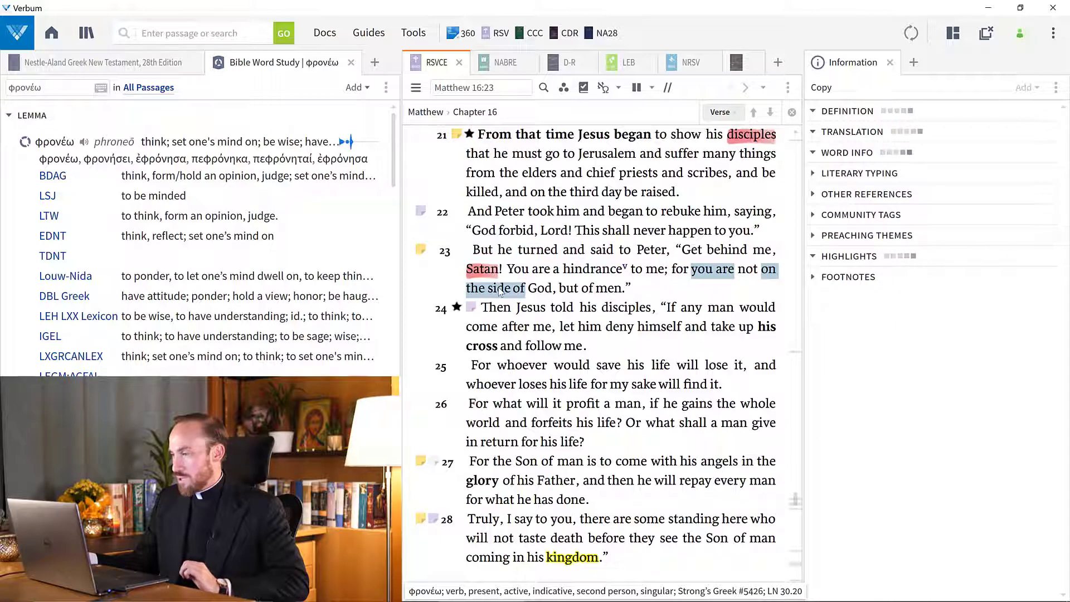
mouse_move(500, 291)
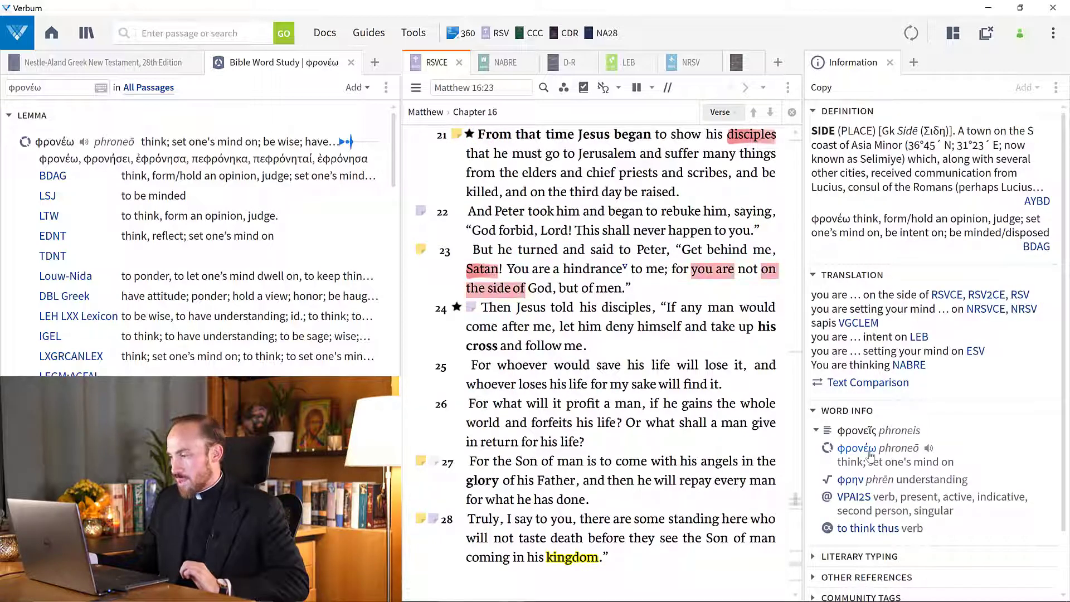
mouse_move(871, 455)
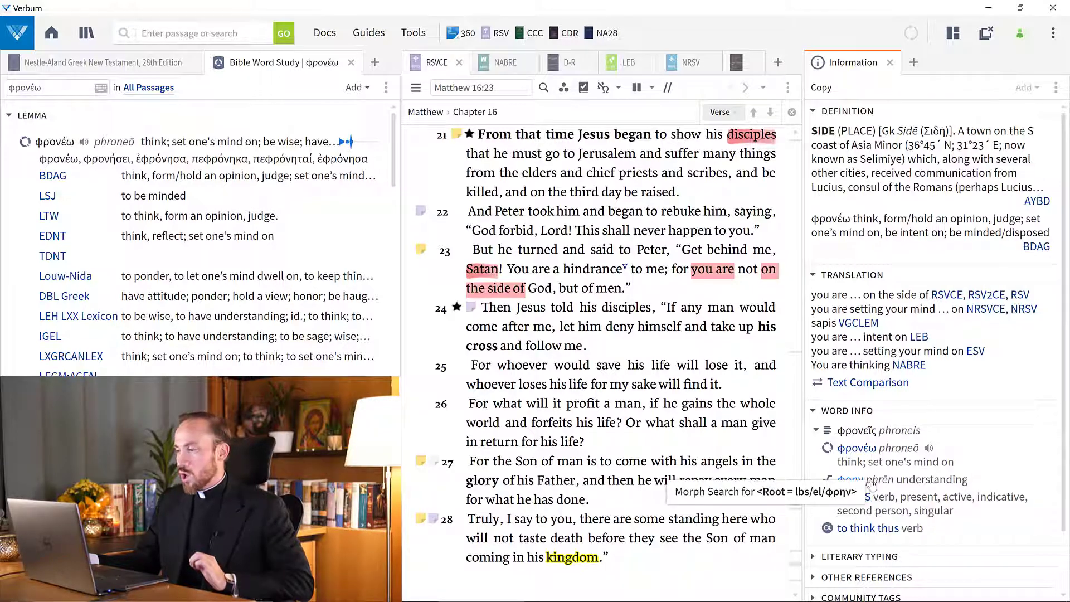
click(871, 483)
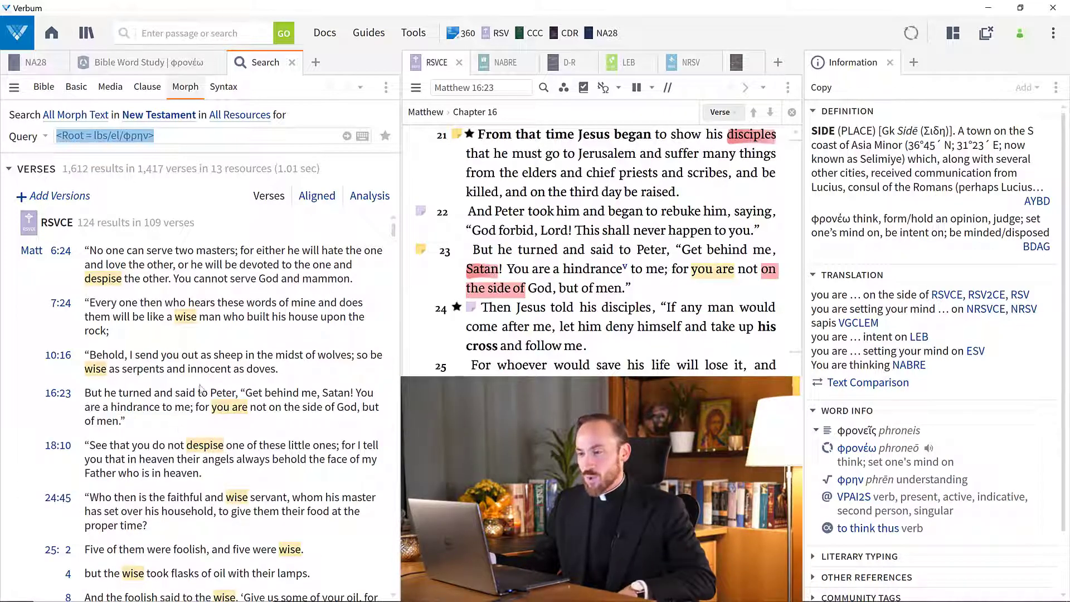
- Read the search results Matthew 7:24, 10:16 and 25:2 in the RSVCE and examine the Greek word information for "wise"
click(63, 310)
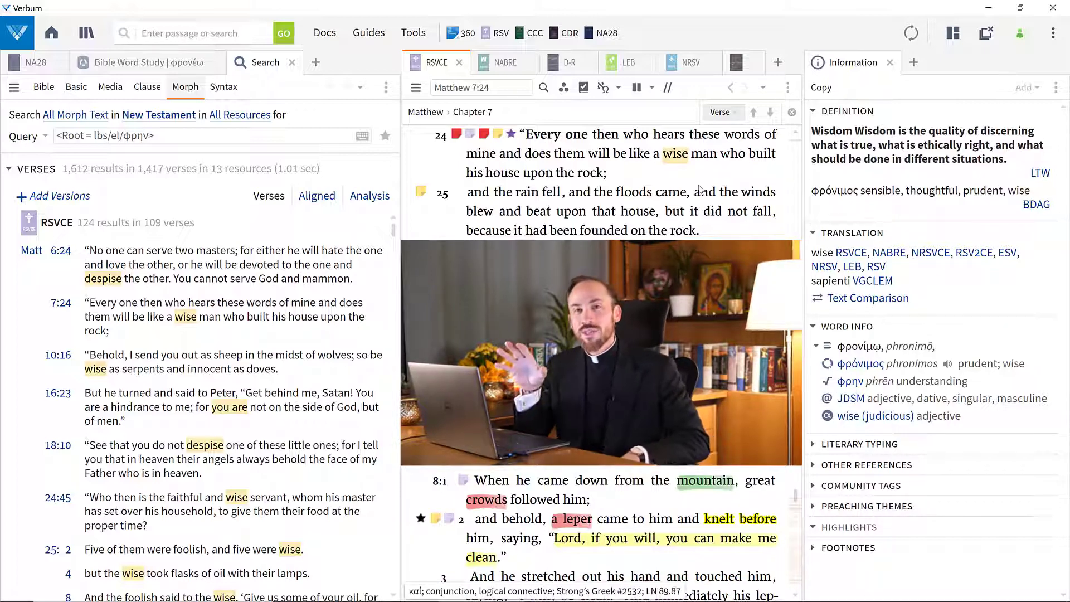
mouse_move(700, 190)
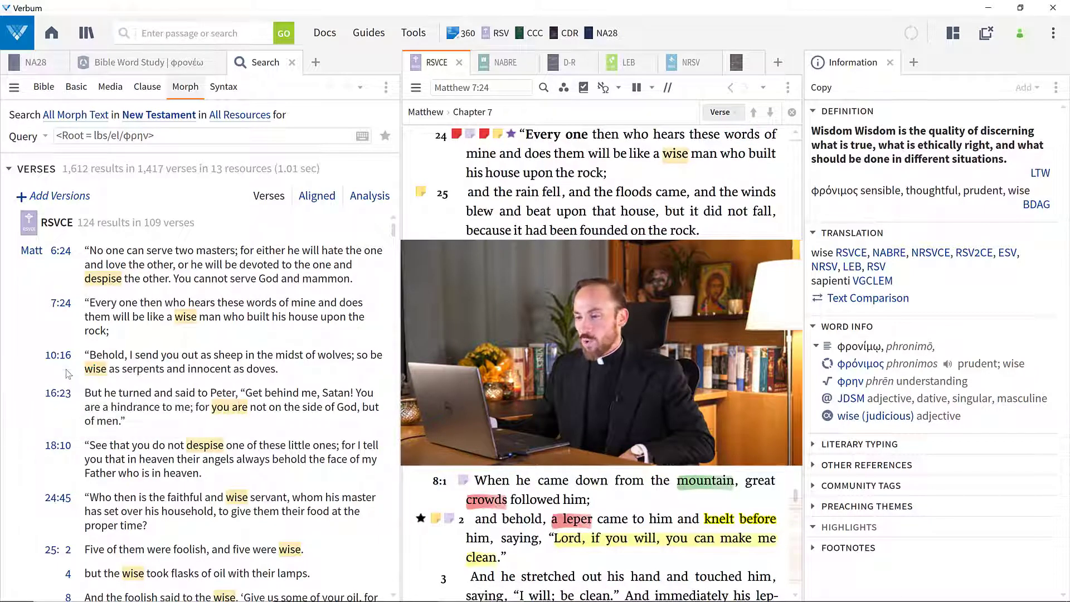
mouse_move(60, 358)
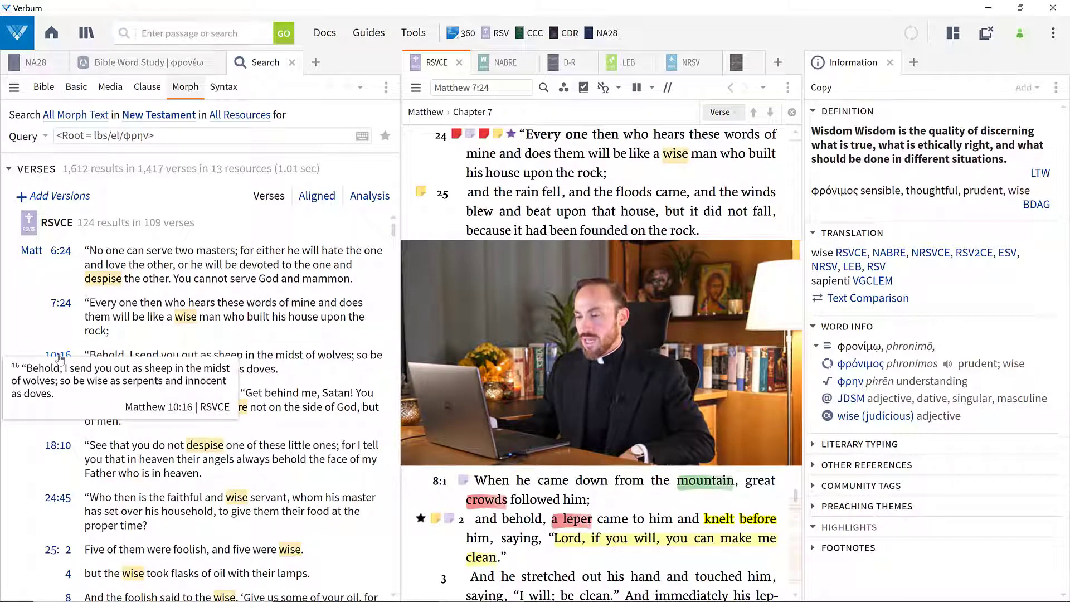
click(60, 356)
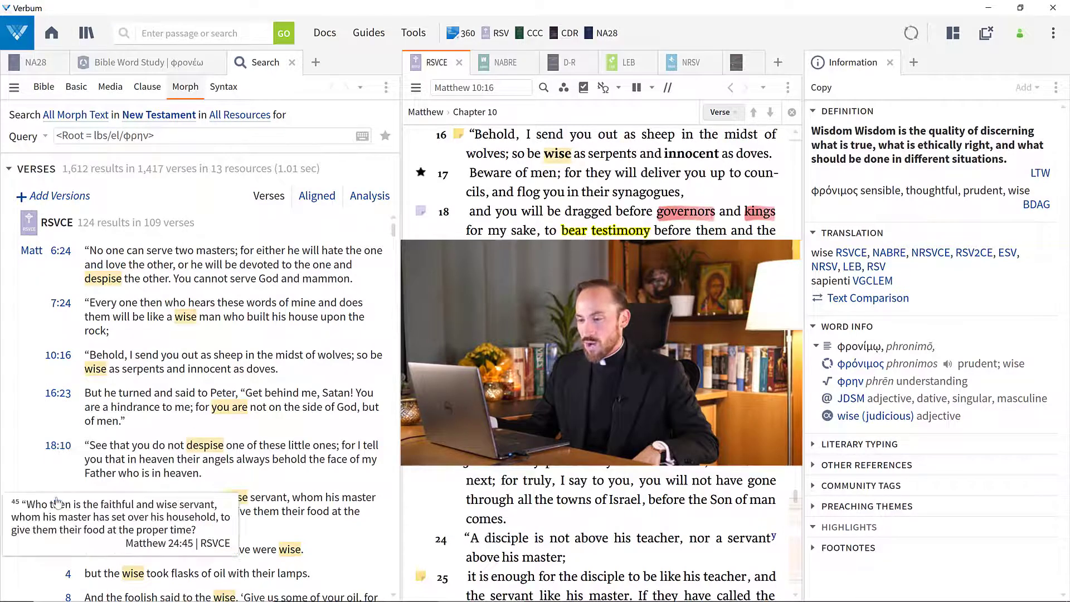
mouse_move(56, 557)
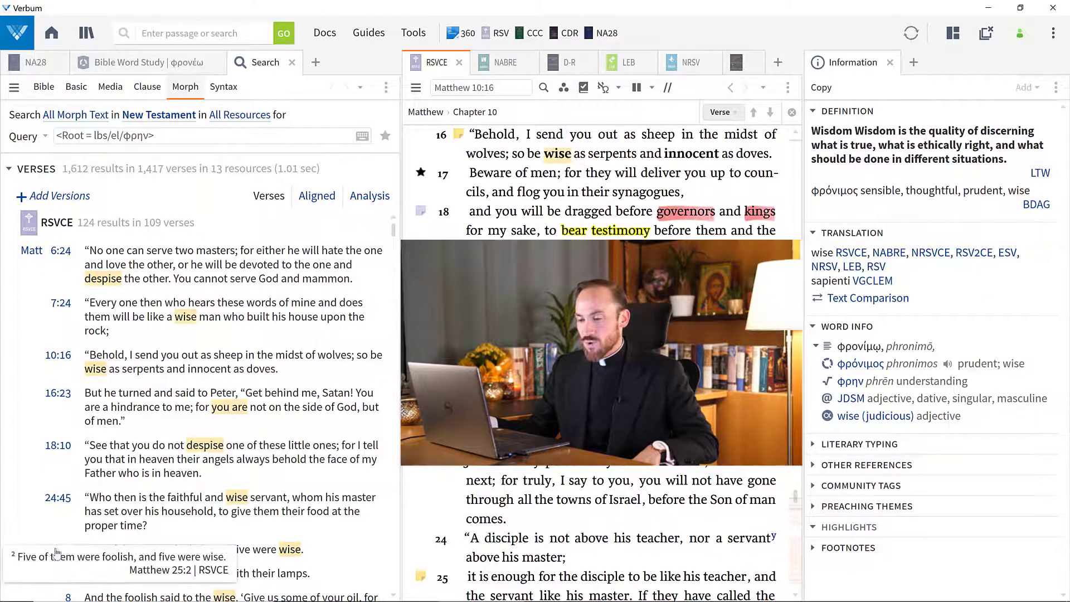
click(63, 533)
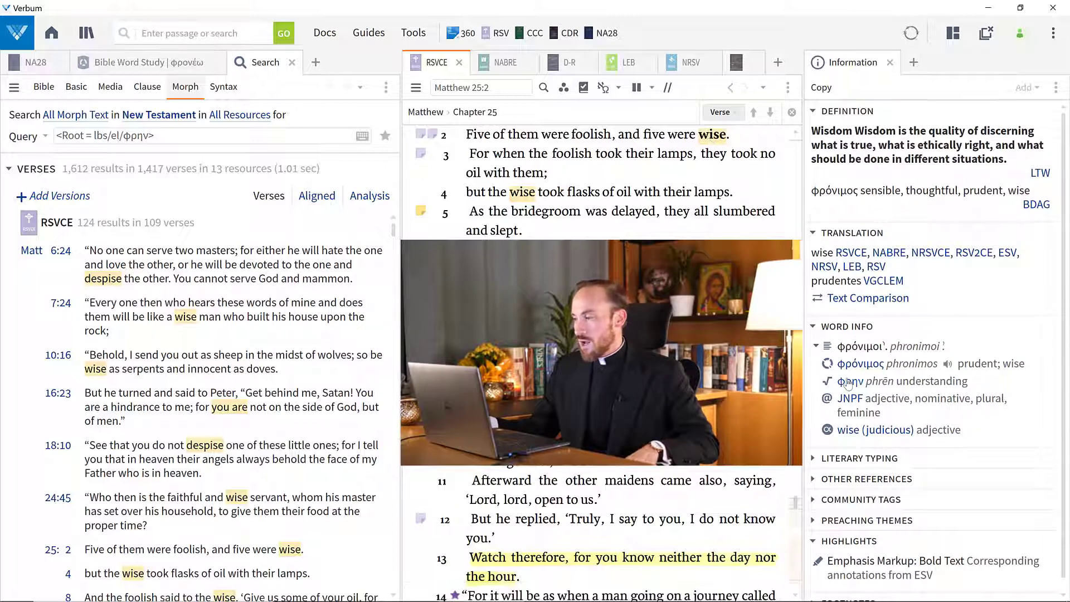
mouse_move(862, 372)
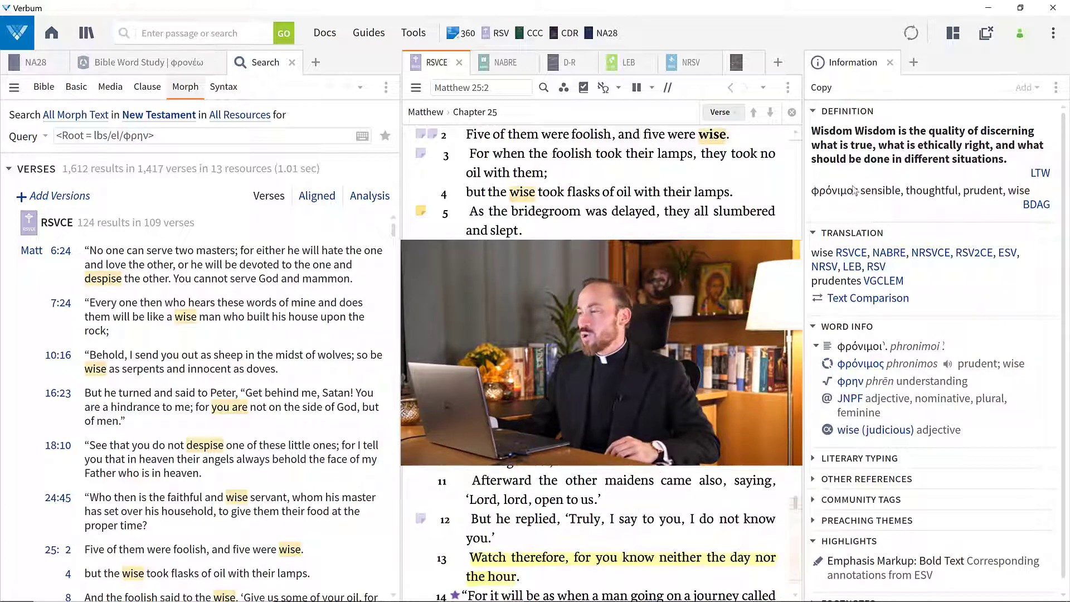
- Open Matthew 16:23 from the search results and view its inline interlinear, hiding it again
click(55, 395)
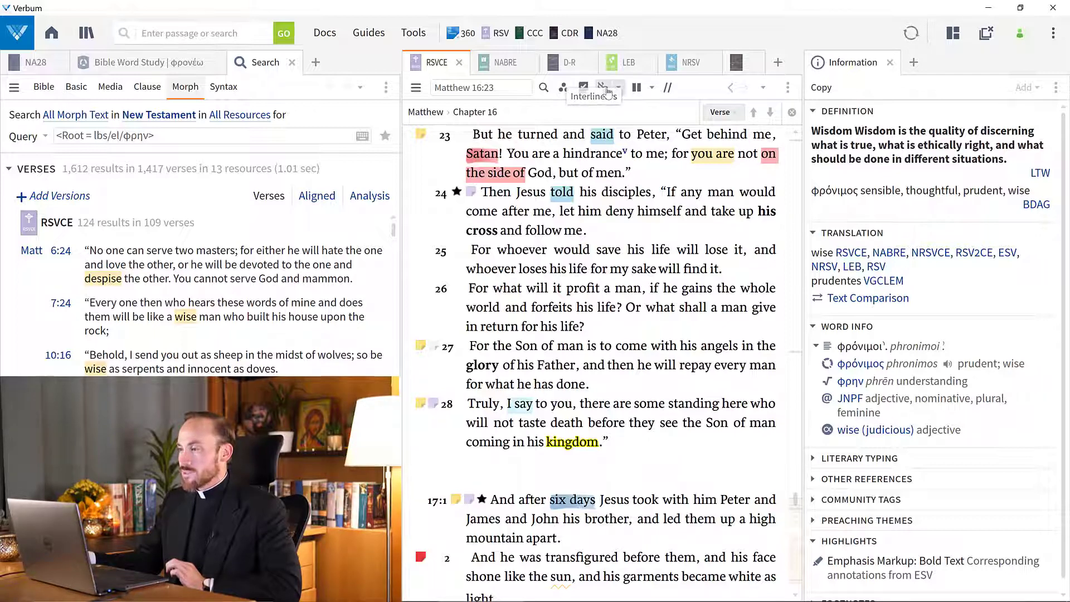
click(612, 91)
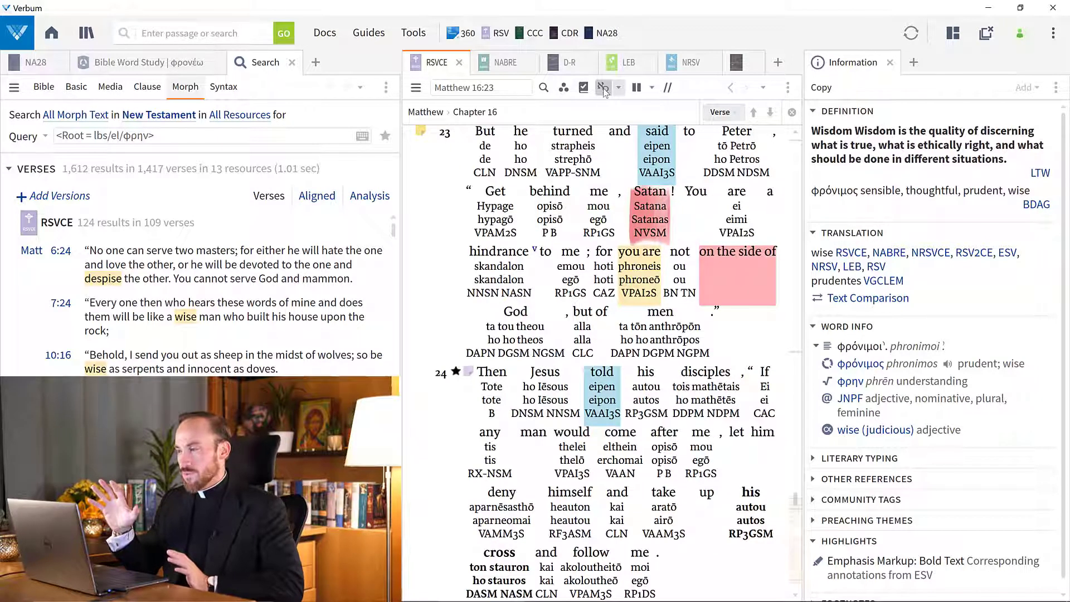
click(604, 89)
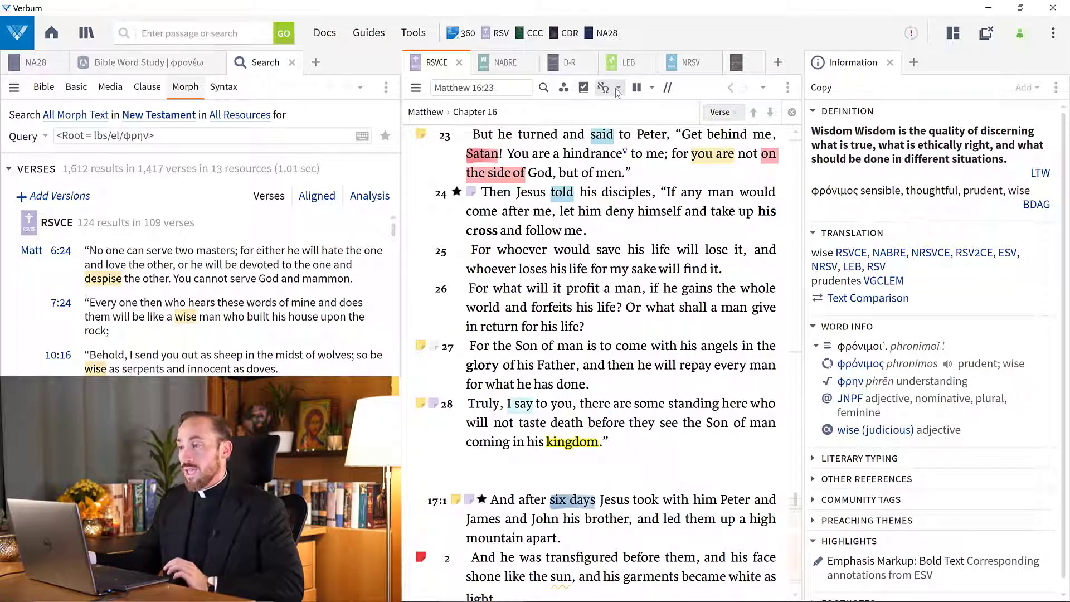
- Add the Manuscript, Lemma, Root, Root (Transliterated), Strong's Numbers and Louw-Nida lines to the inline reverse interlinear and display it
click(619, 88)
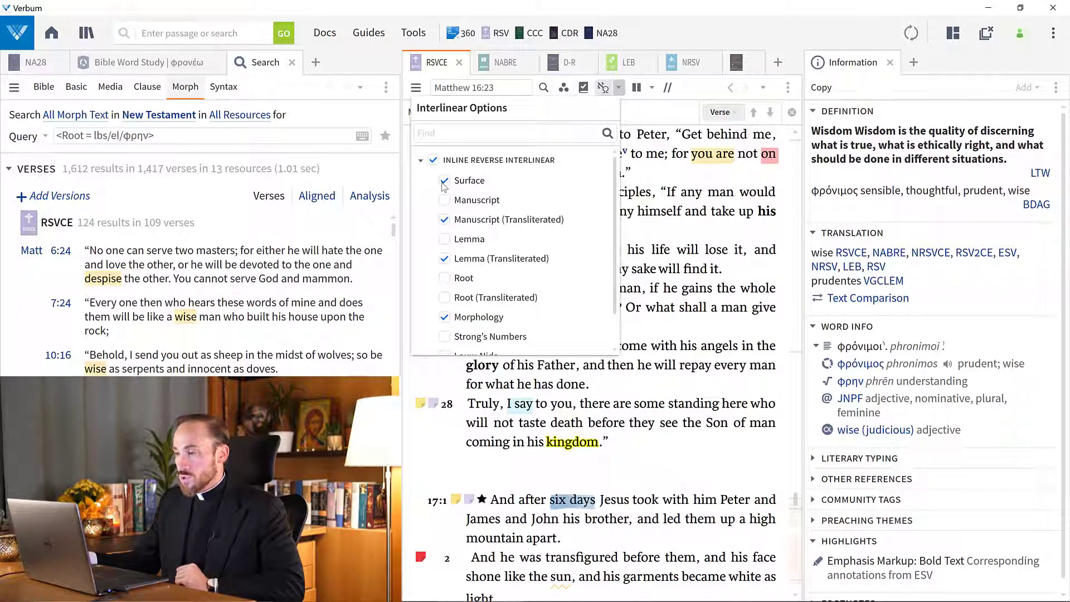
click(446, 200)
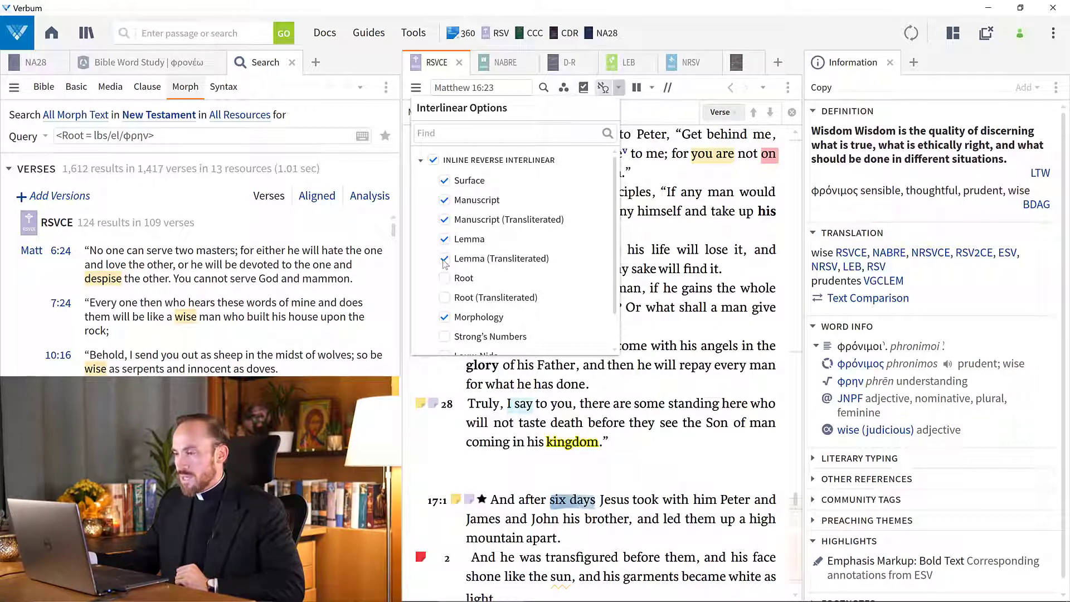
click(445, 299)
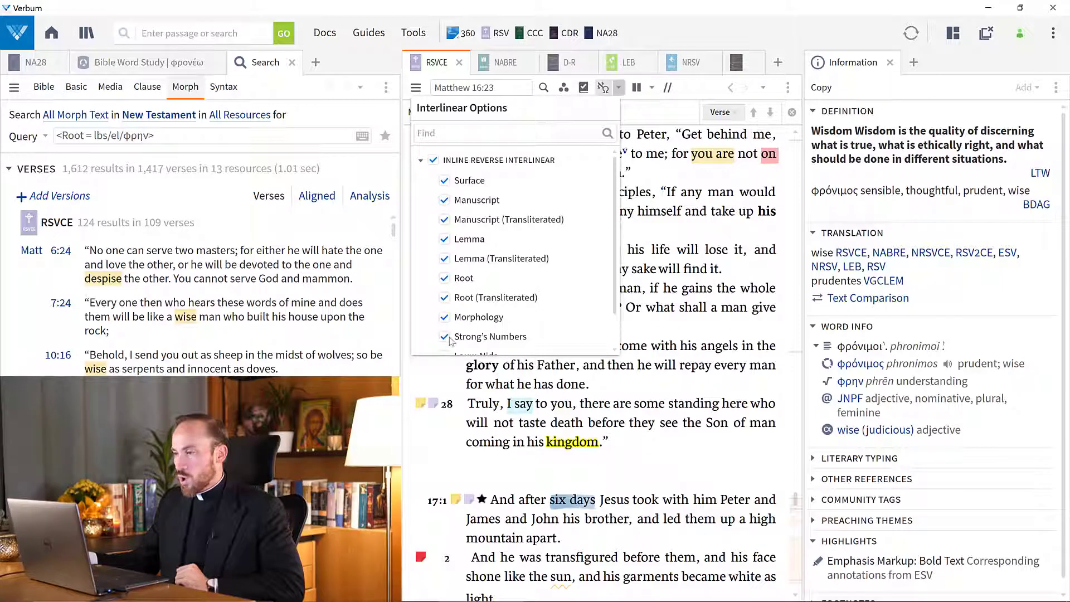
scroll(450, 340, down, 1)
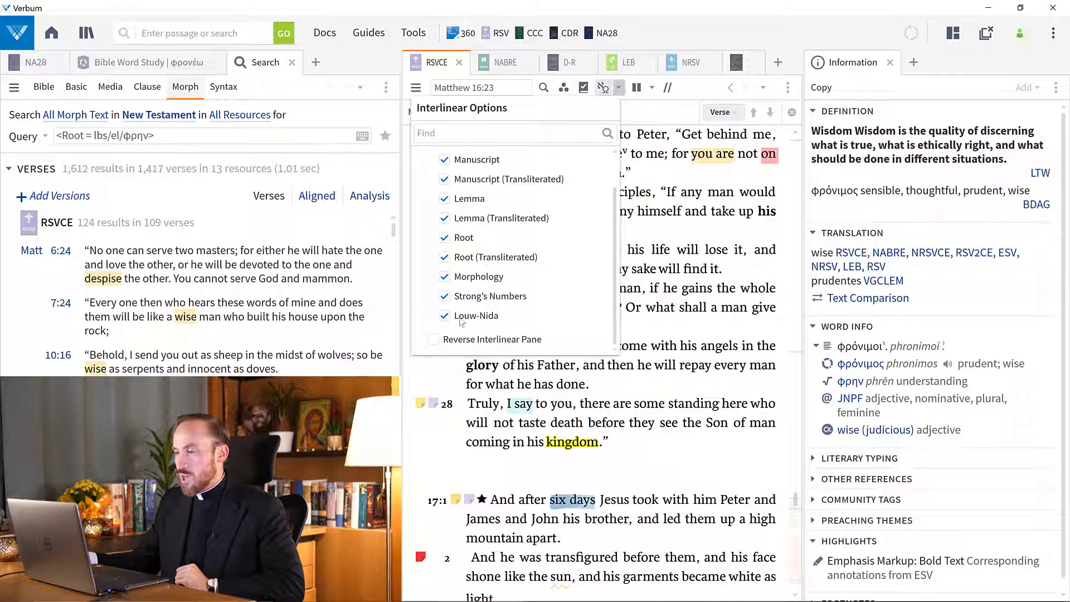
click(642, 238)
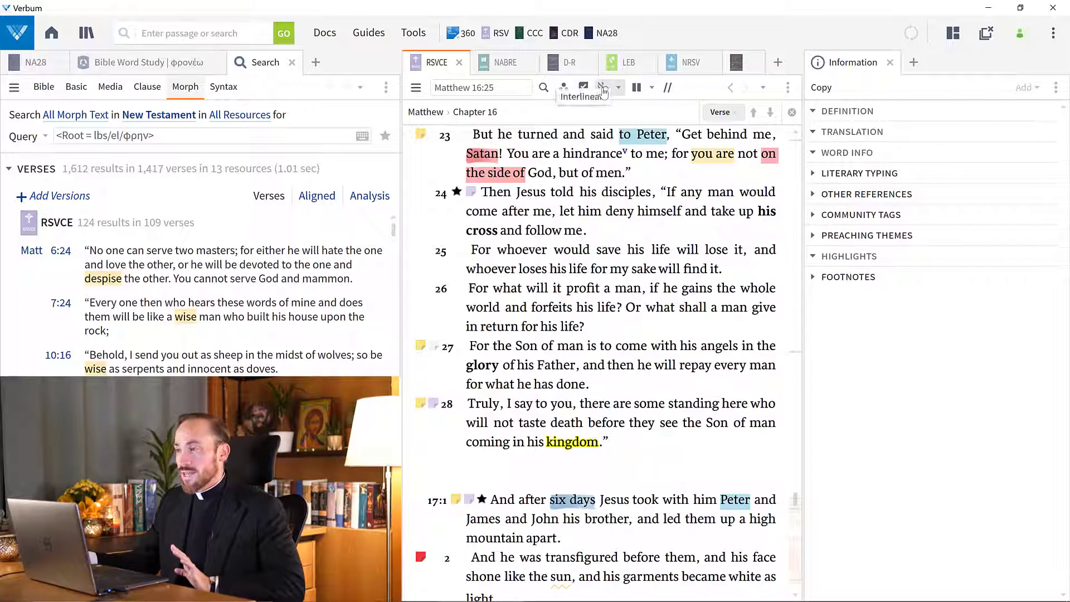
click(602, 88)
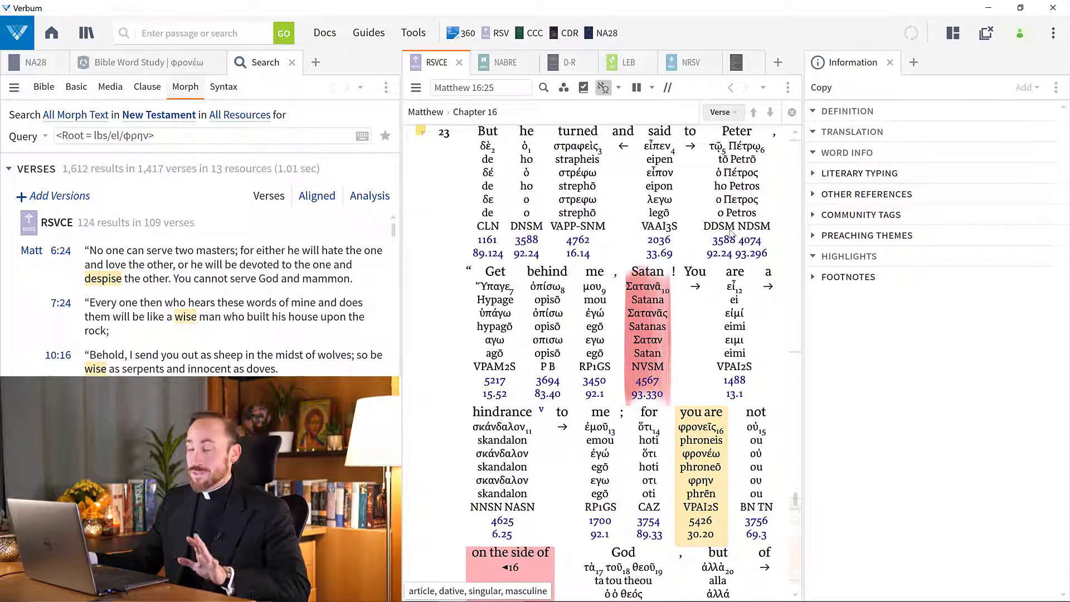
- Remove the Manuscript, Lemma, Root, Root (Transliterated), Strong's Numbers and Louw-Nida lines from the inline interlinear
click(619, 88)
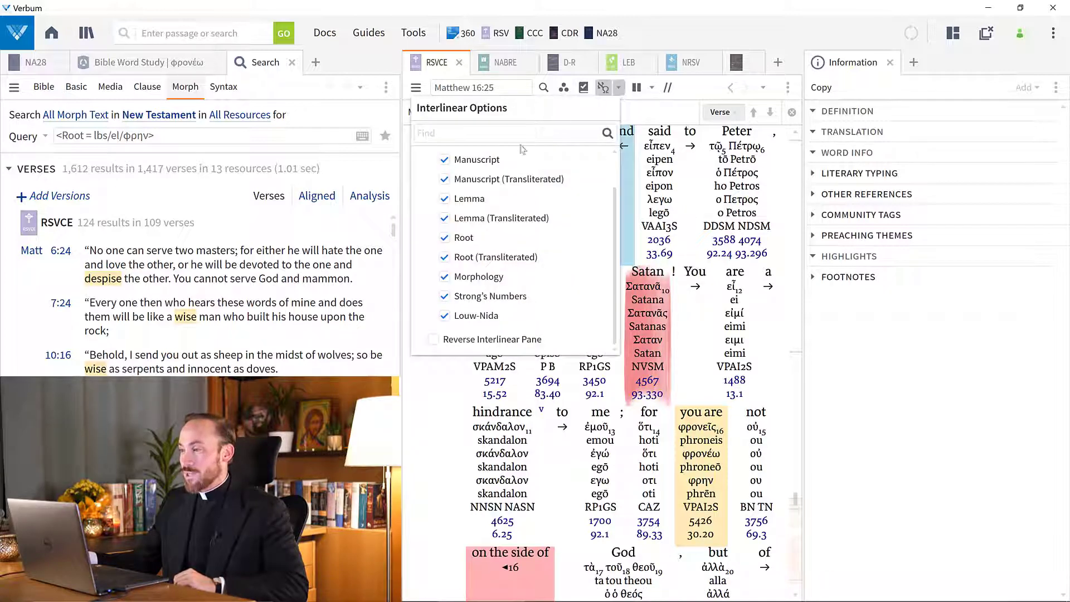
click(445, 160)
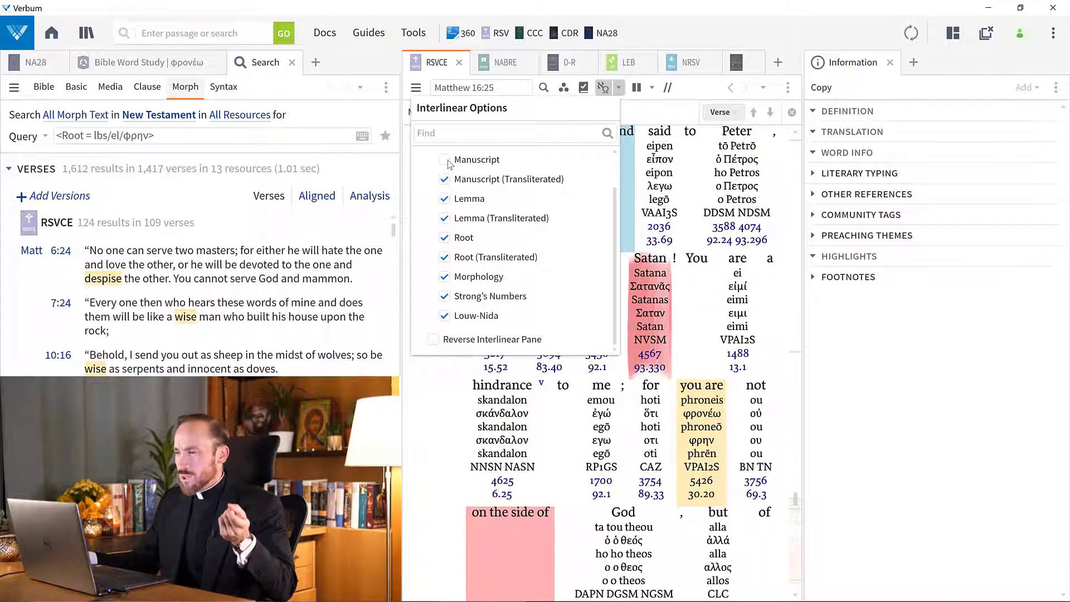
click(446, 199)
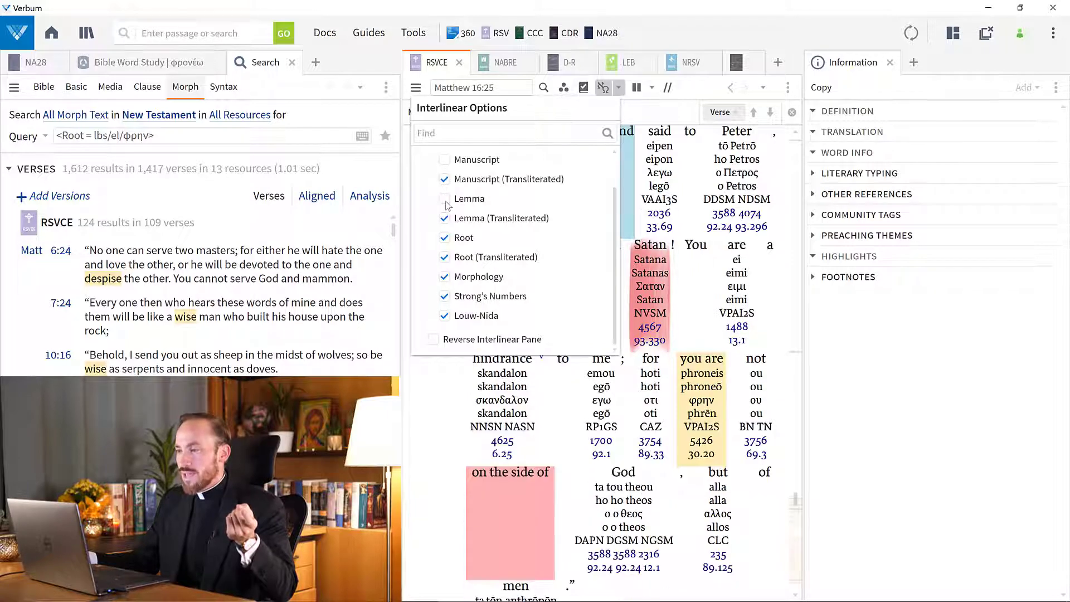
click(445, 239)
click(445, 257)
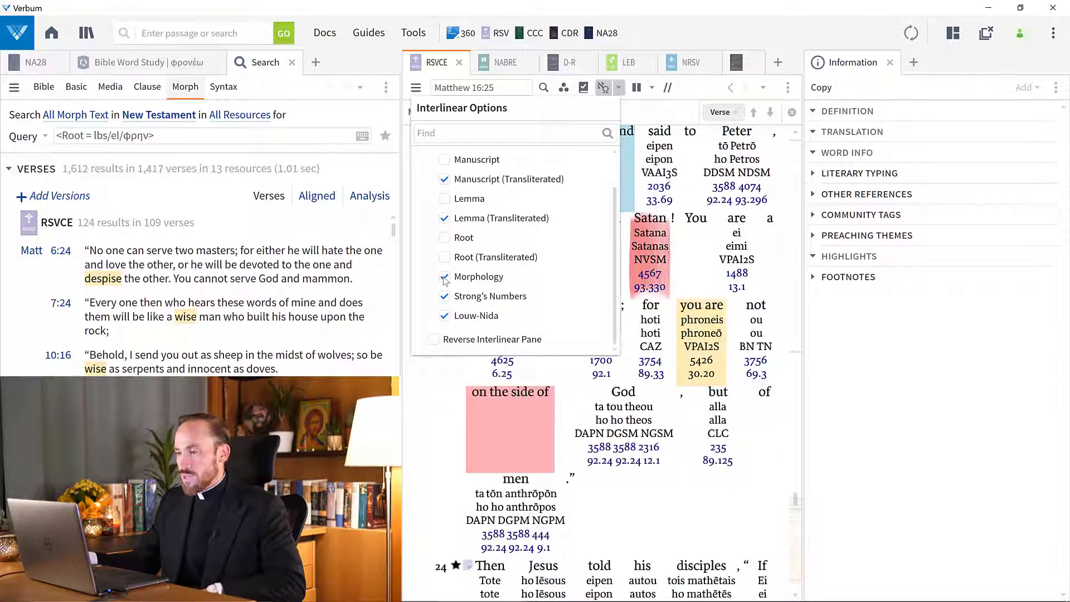
click(445, 296)
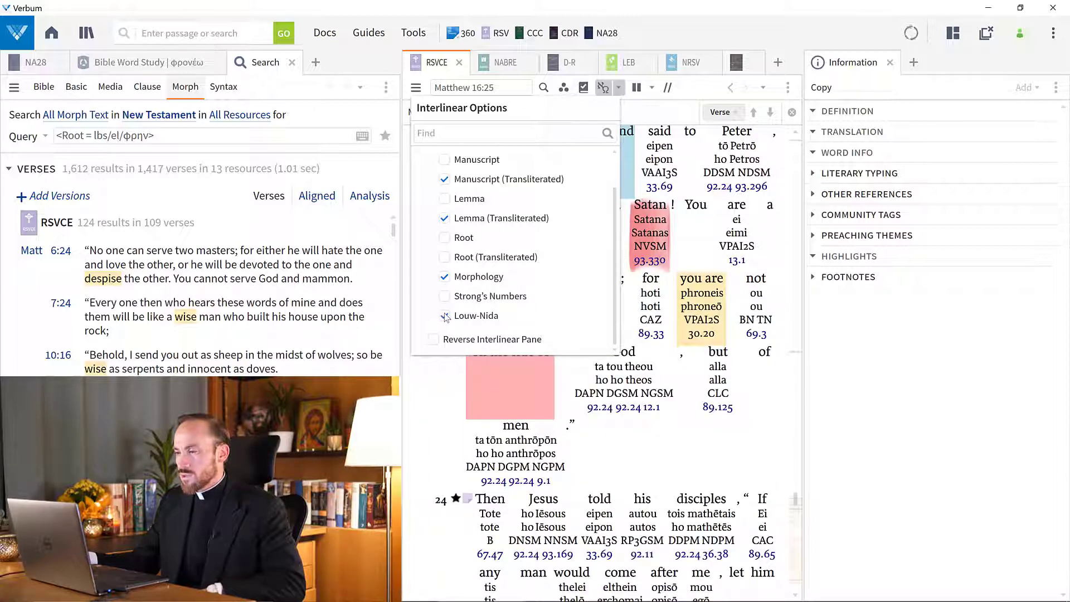
click(444, 316)
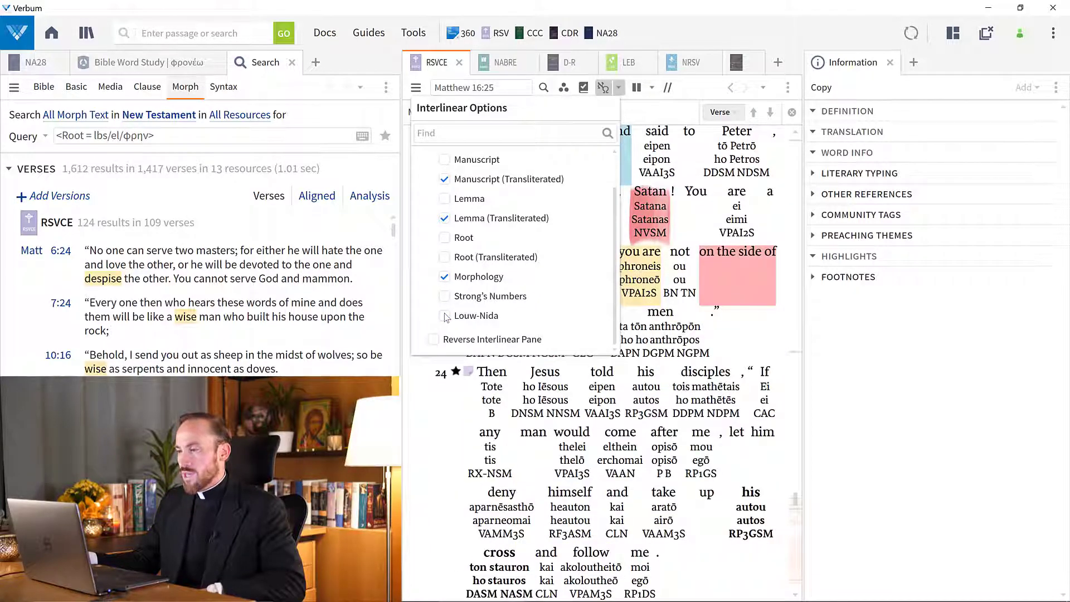
click(754, 337)
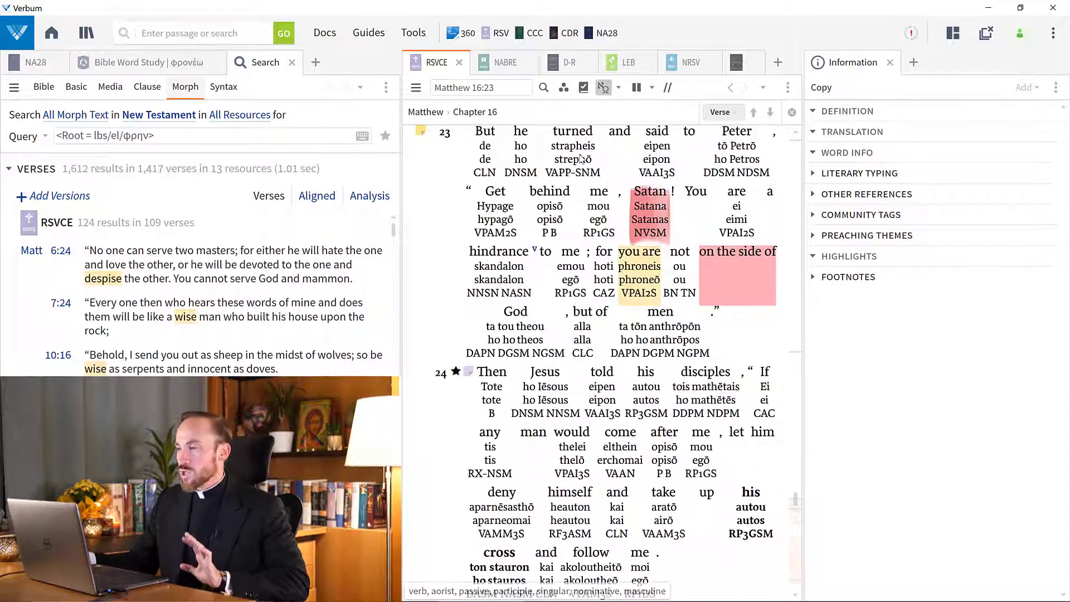
- Turn off the Manuscript (Transliterated), Lemma (Transliterated) and Morphology interlinear lines, leaving only Surface enabled
click(619, 88)
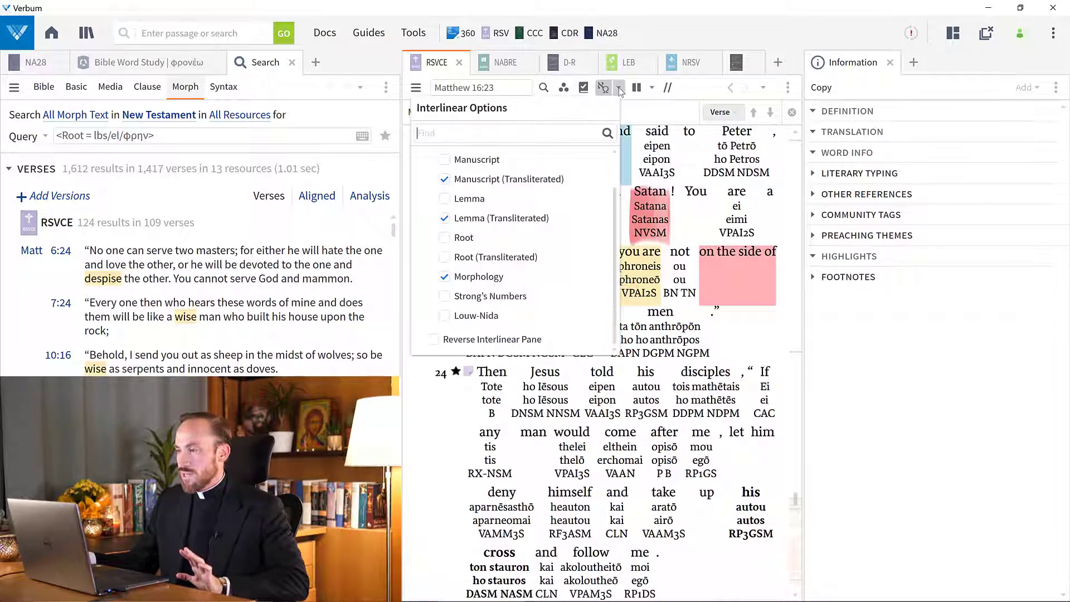
scroll(509, 184, up, 2)
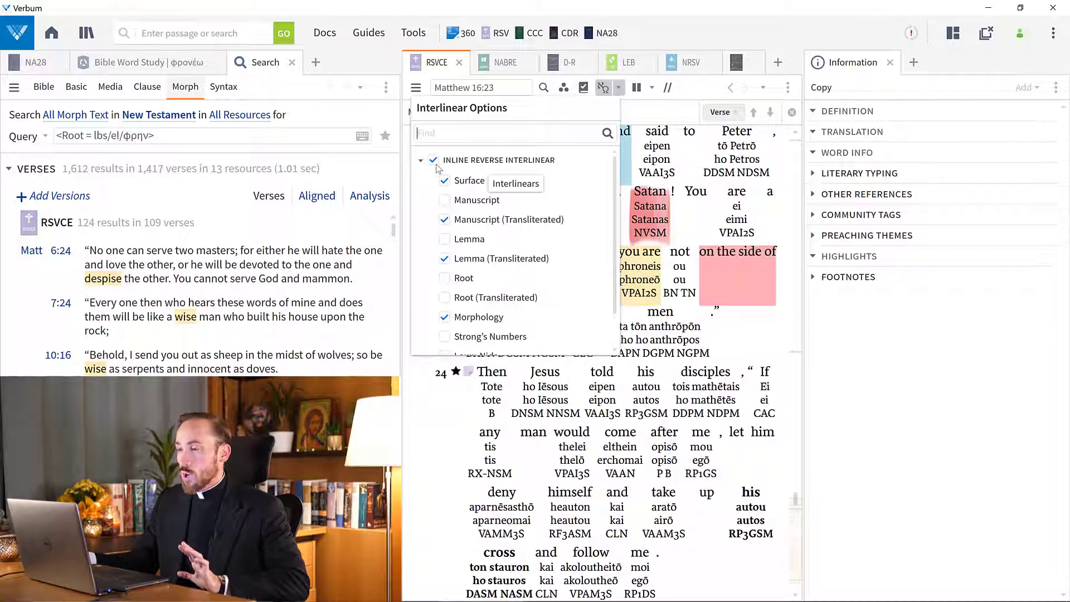
click(444, 220)
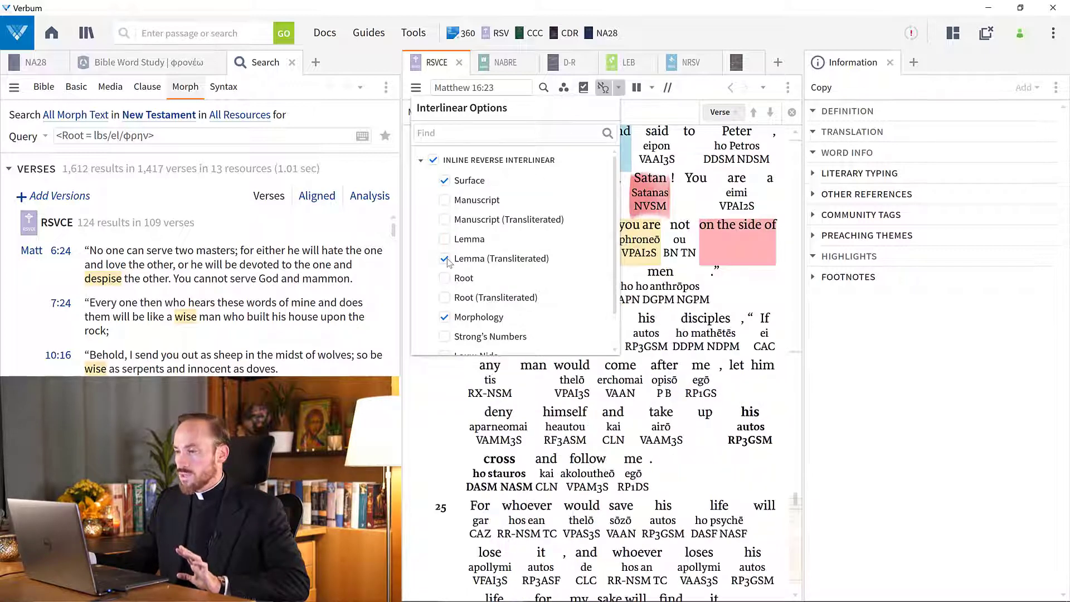
click(444, 258)
click(445, 319)
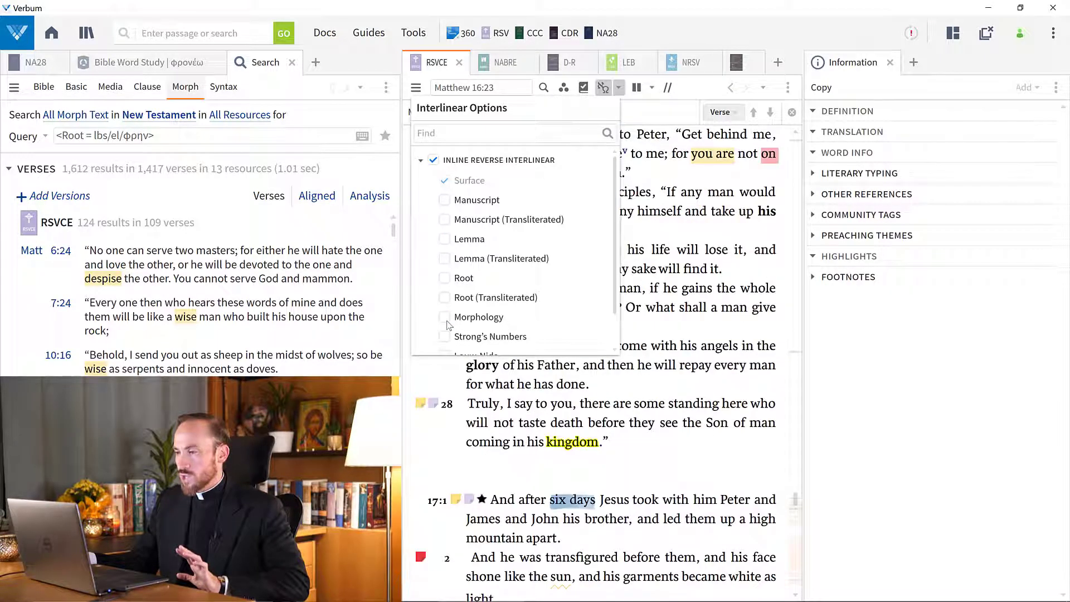
scroll(449, 315, down, 1)
scroll(450, 312, up, 1)
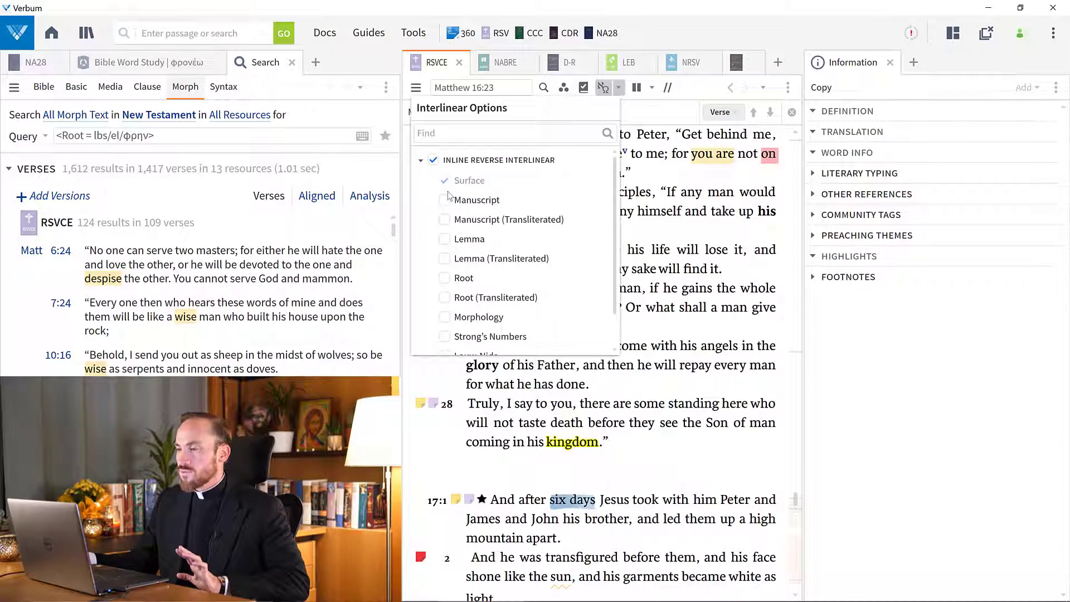
scroll(449, 198, down, 2)
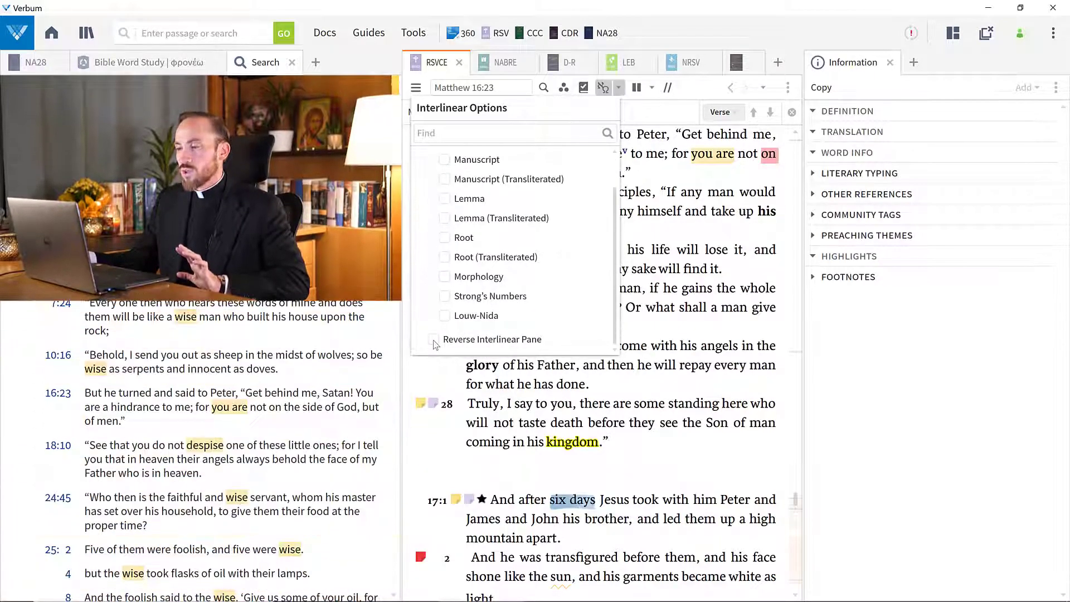
- Enable the Reverse Interlinear Pane in the RSVCE and look up "hindrance" in Matthew 16:23 in it
click(434, 341)
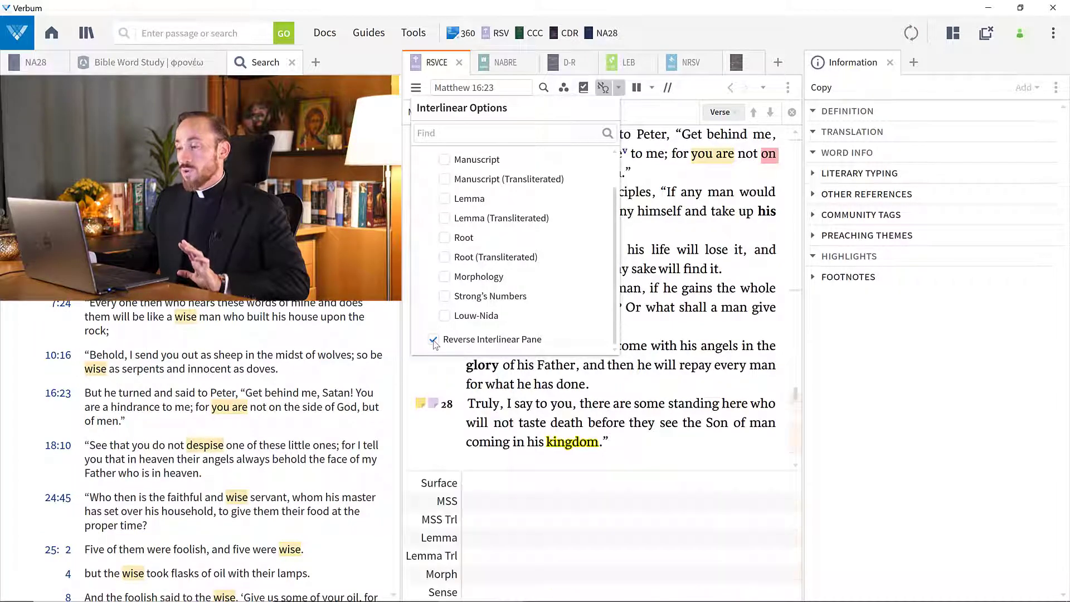
click(655, 326)
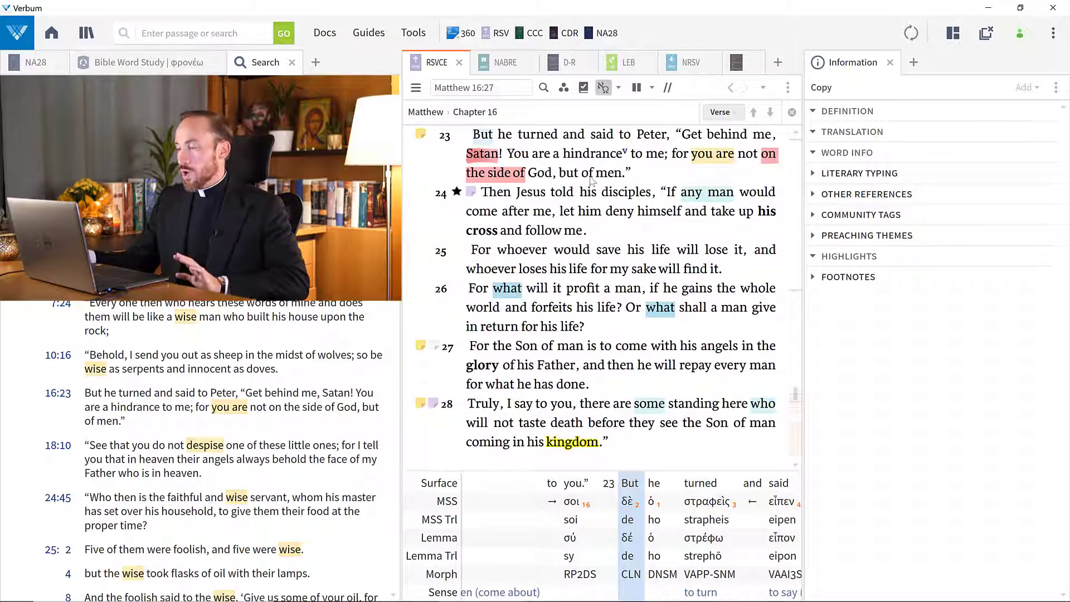
click(582, 159)
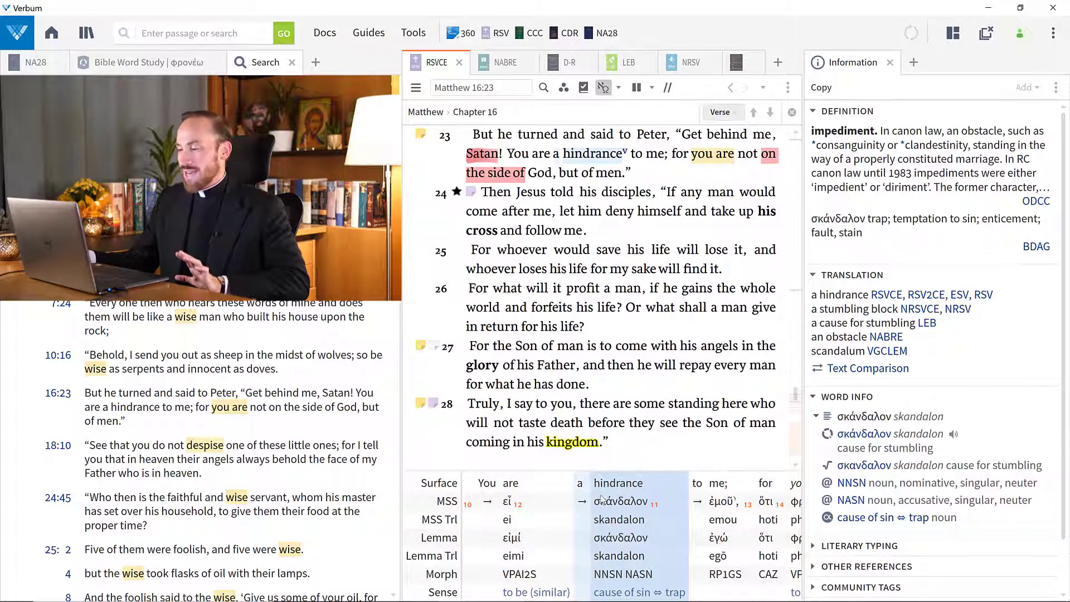
- Add the Root and Strong's Number lines to the reverse interlinear pane
right_click(437, 488)
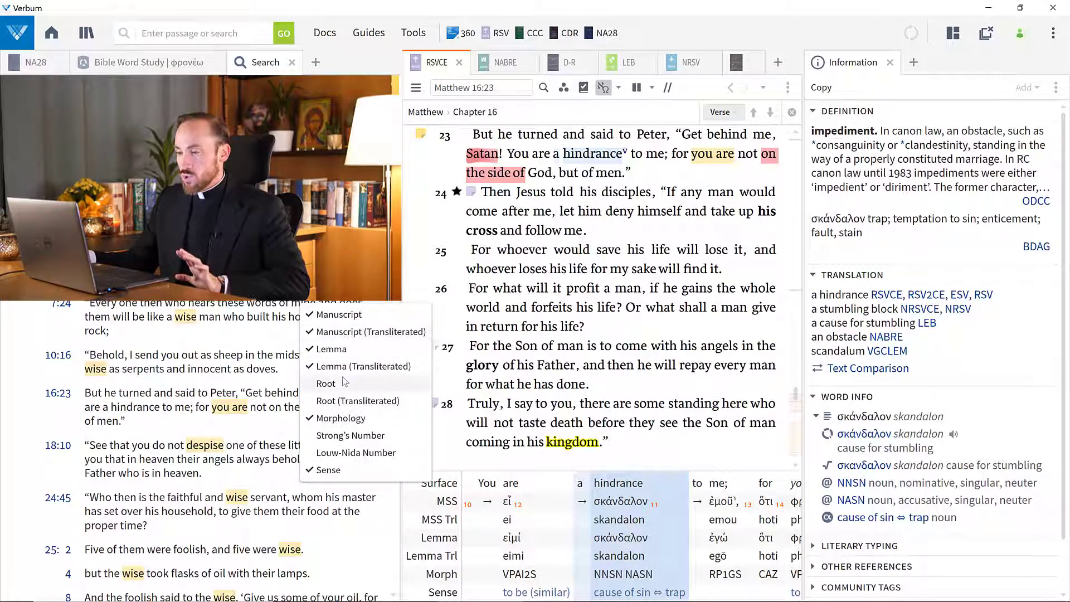
click(326, 383)
right_click(426, 488)
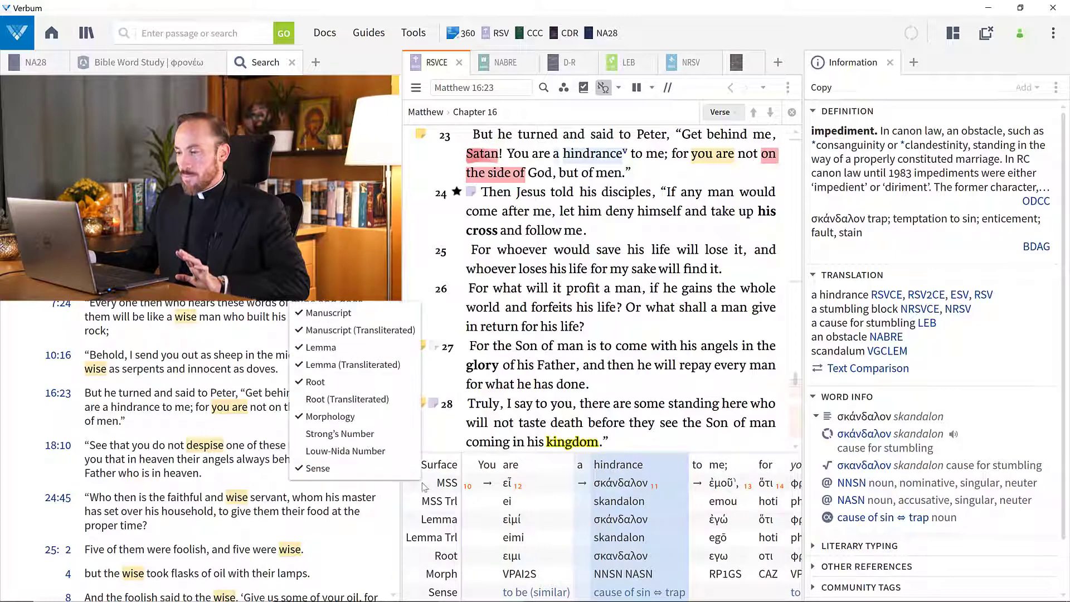
click(316, 441)
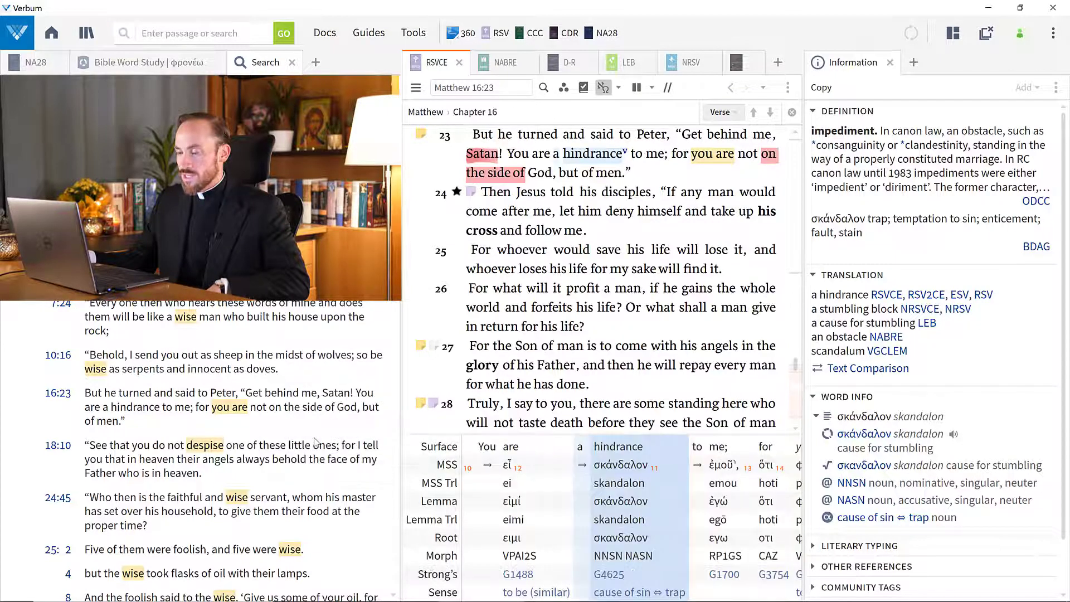
mouse_move(601, 579)
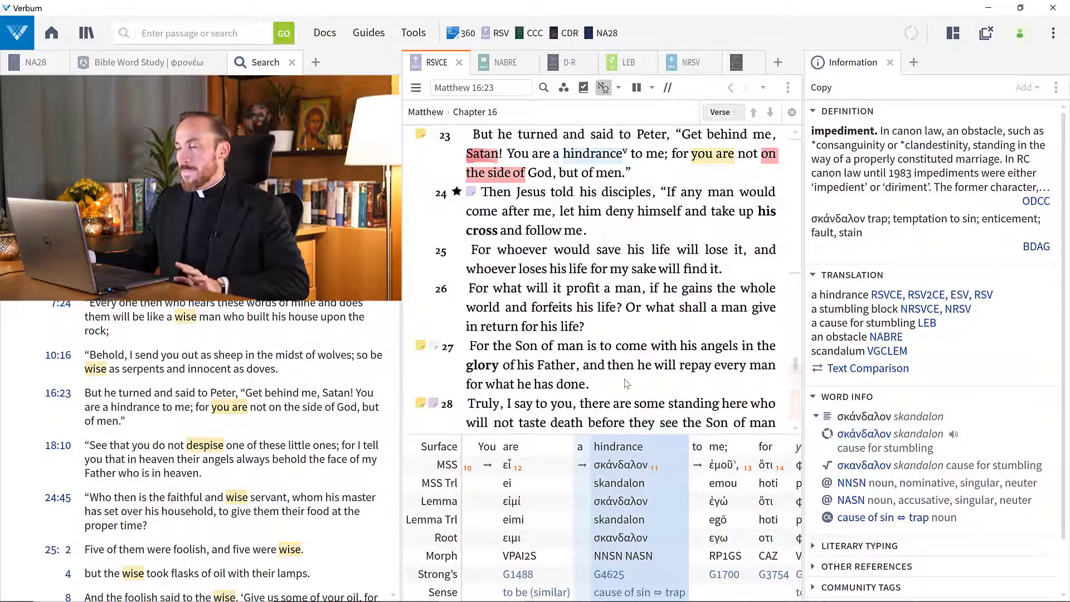
- Remove the Strong's Number line from the reverse interlinear pane and toggle the interlinear display, leaving it hidden
right_click(419, 447)
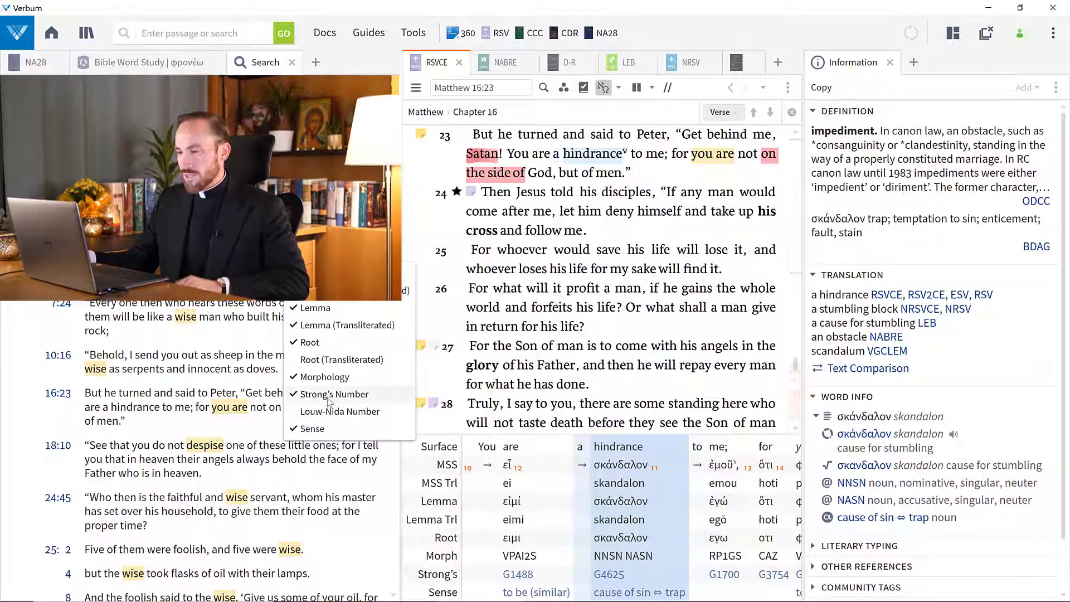
click(335, 394)
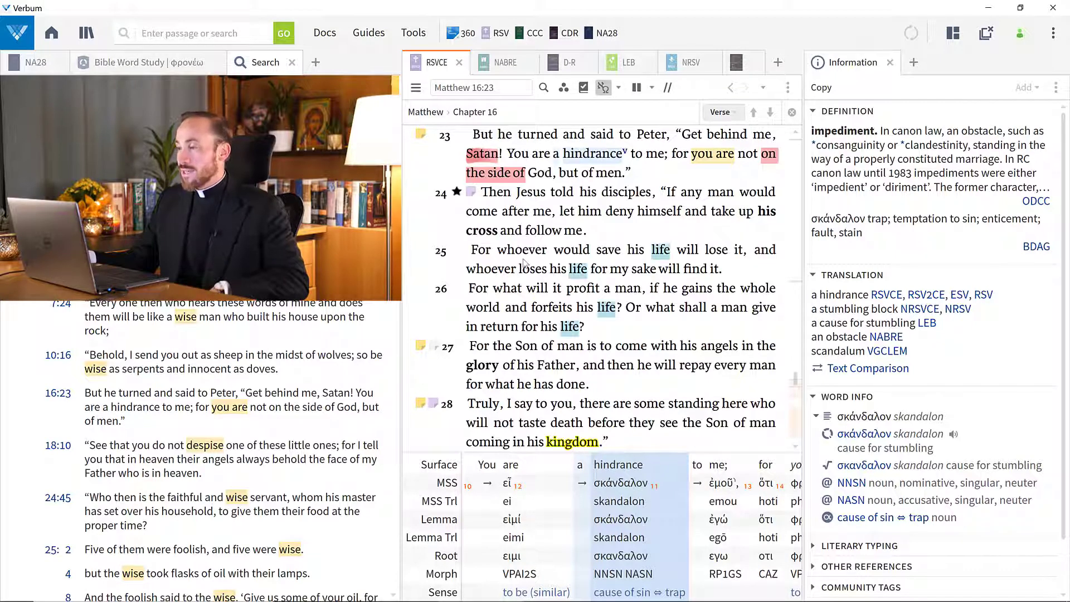
click(602, 89)
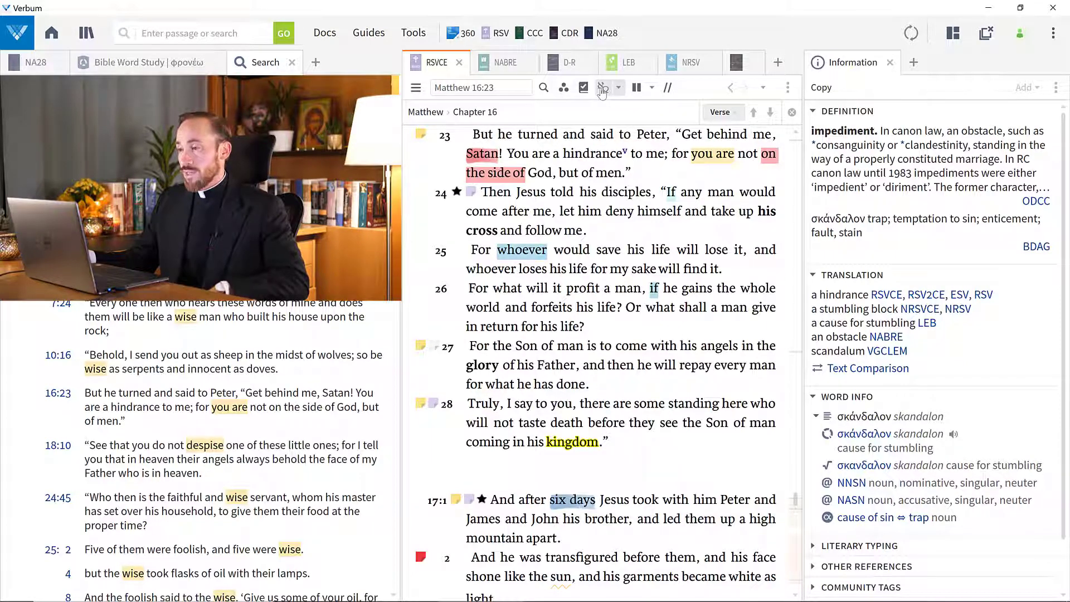
click(603, 89)
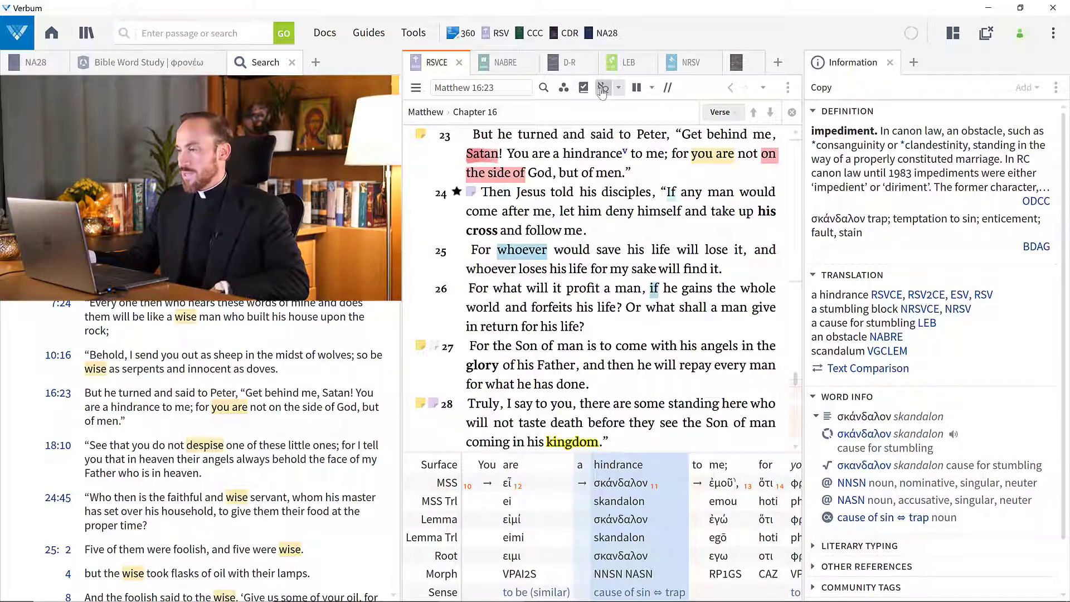
click(603, 89)
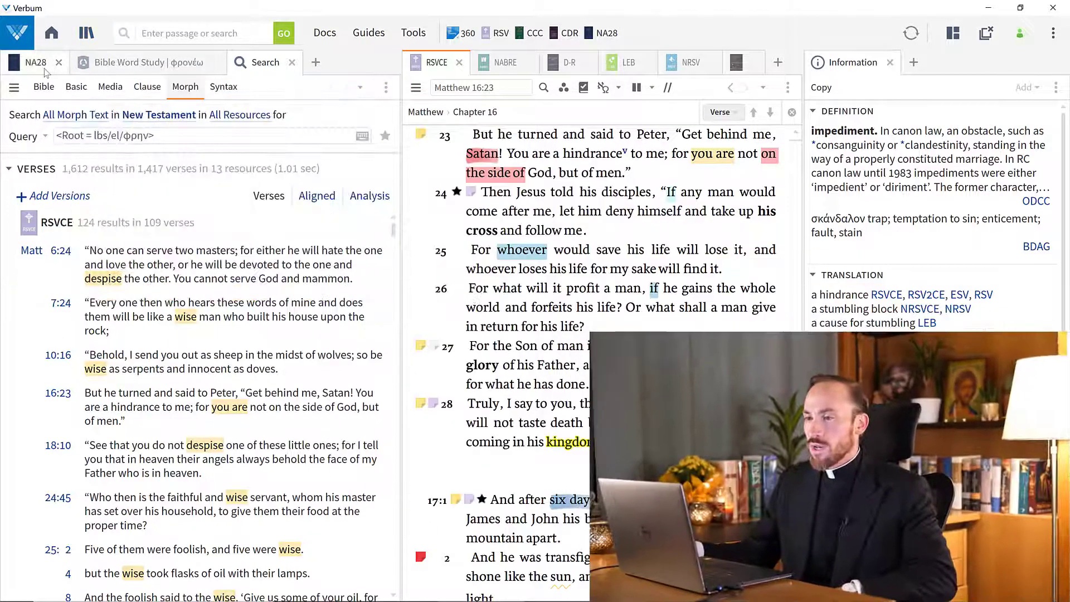
- Close all tabs in the NA28, Bible Word Study and Search group and widen the RSVCE text into the freed space
right_click(46, 71)
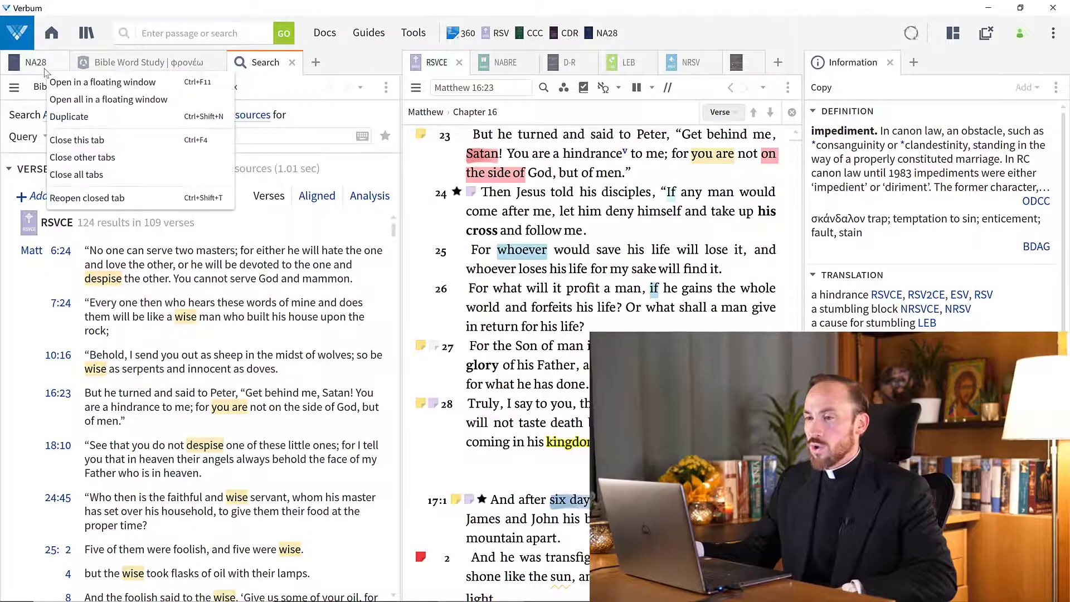
click(83, 175)
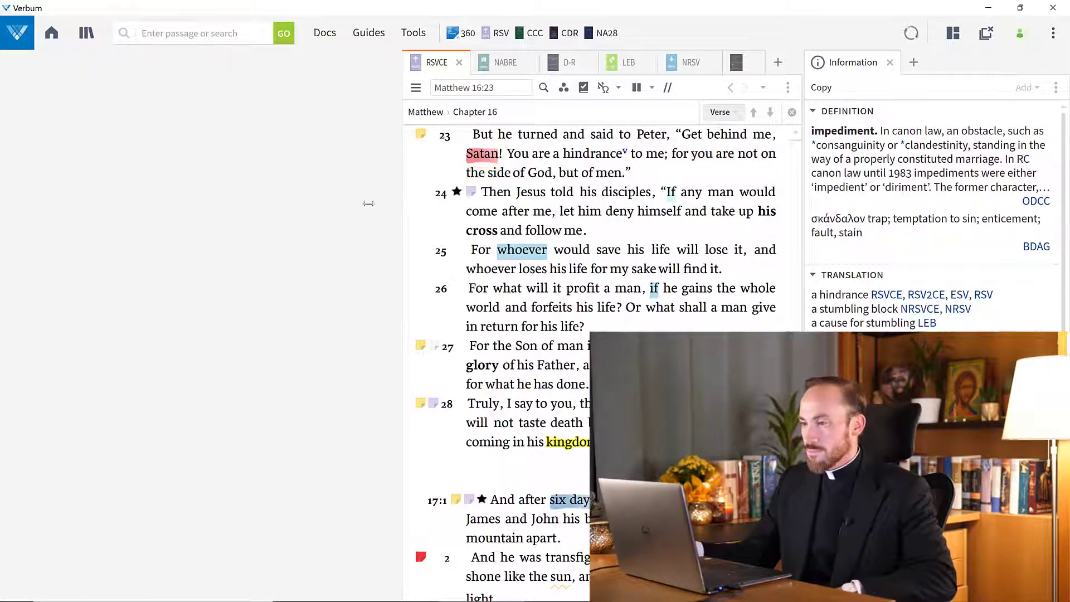
drag(402, 197, 5, 192)
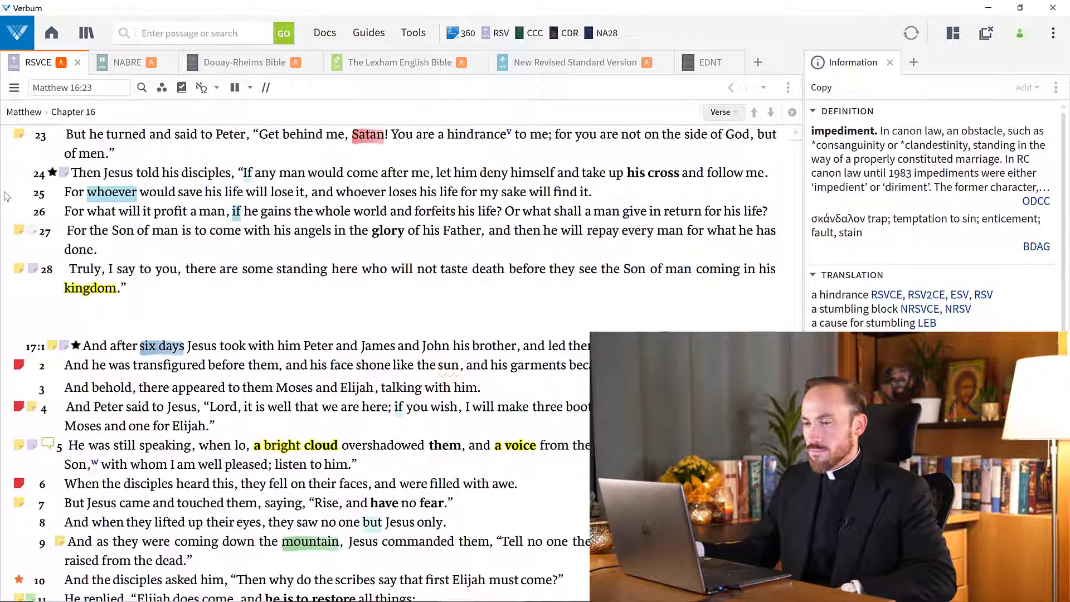
- Add the NA28 Greek New Testament to the RSVCE's multiple resource view and display both texts side by side
click(250, 89)
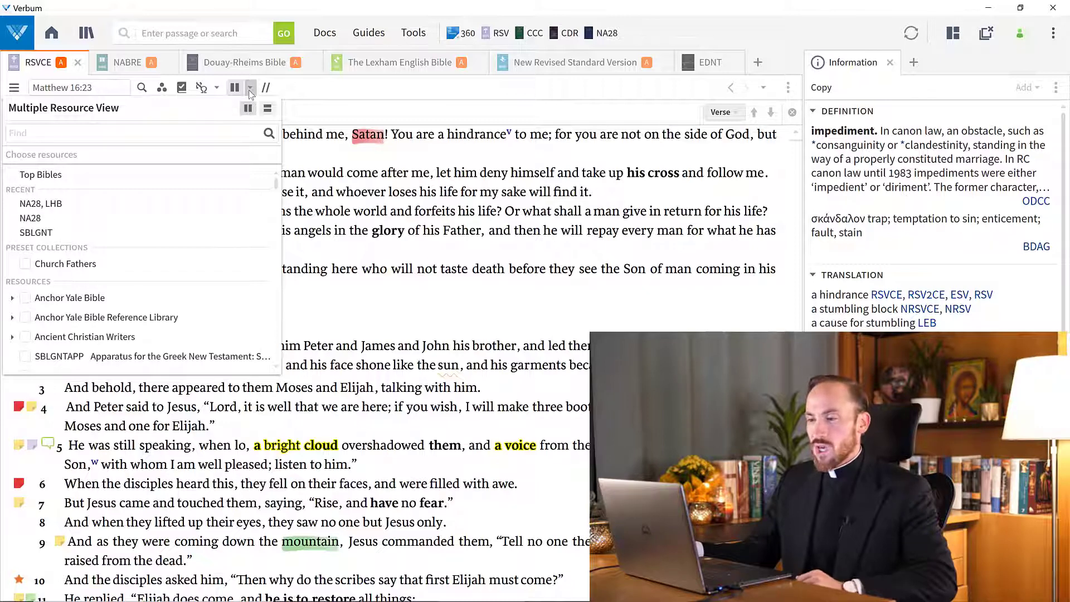
text(na28)
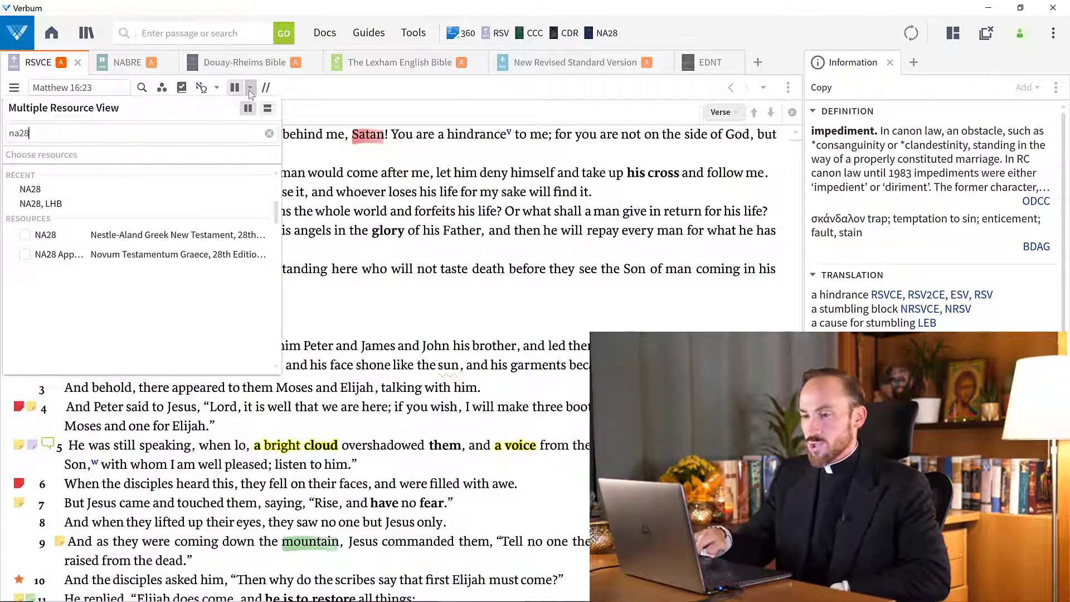
click(27, 239)
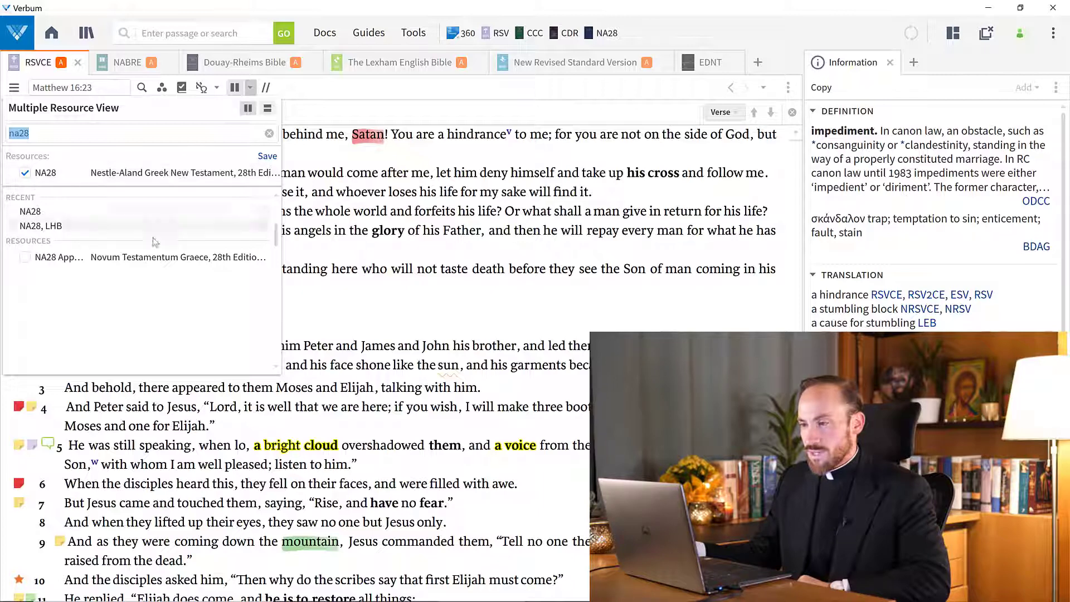
click(322, 316)
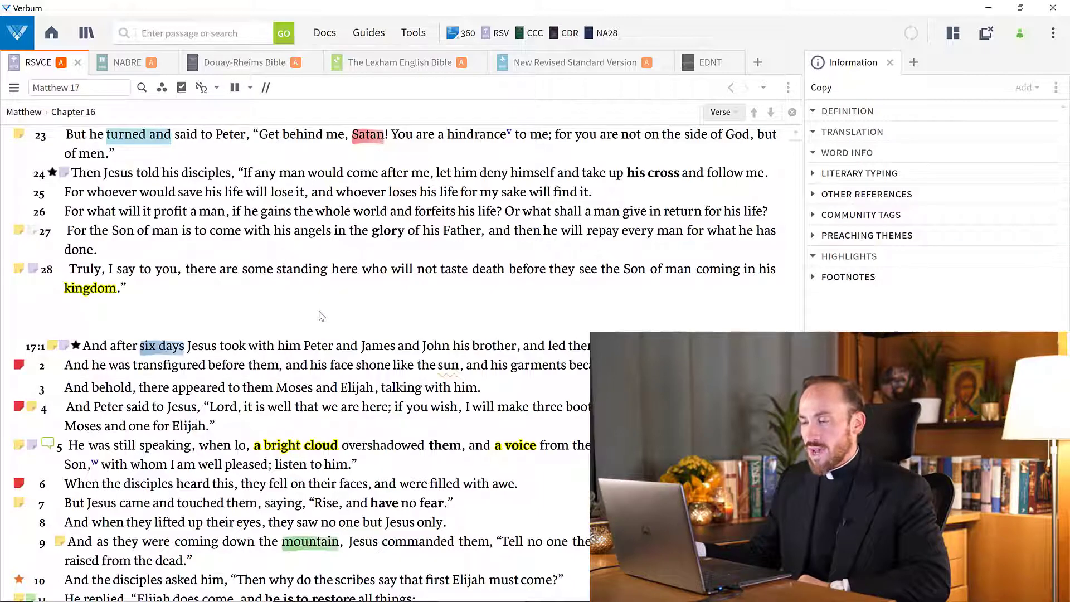
click(236, 88)
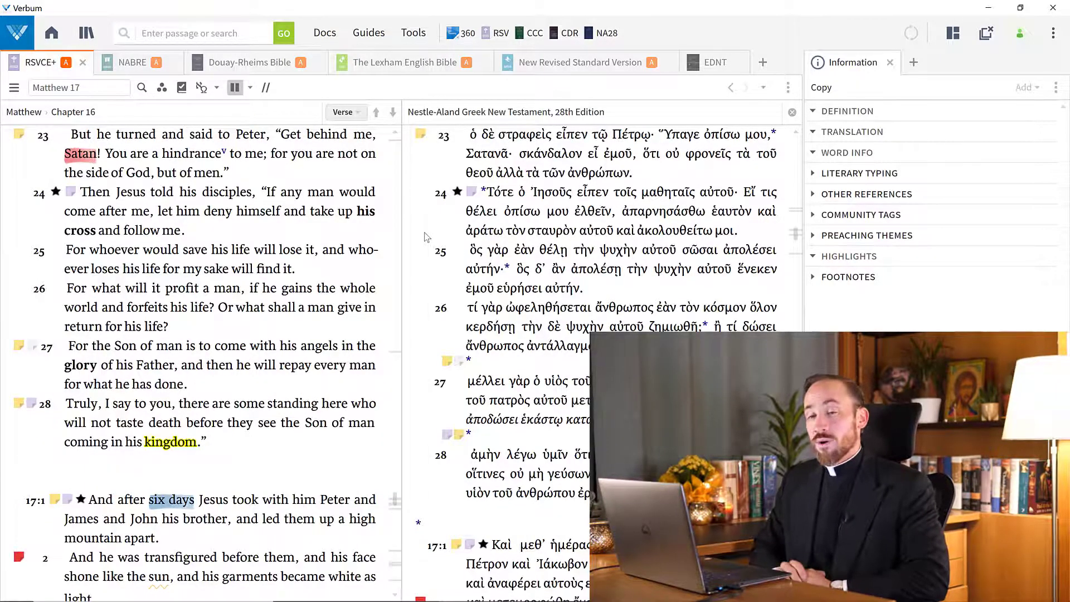
- Browse Matthew 16 in the parallel texts and select verse 23 in the RSVCE to compare it with the Greek
scroll(309, 315, up, 5)
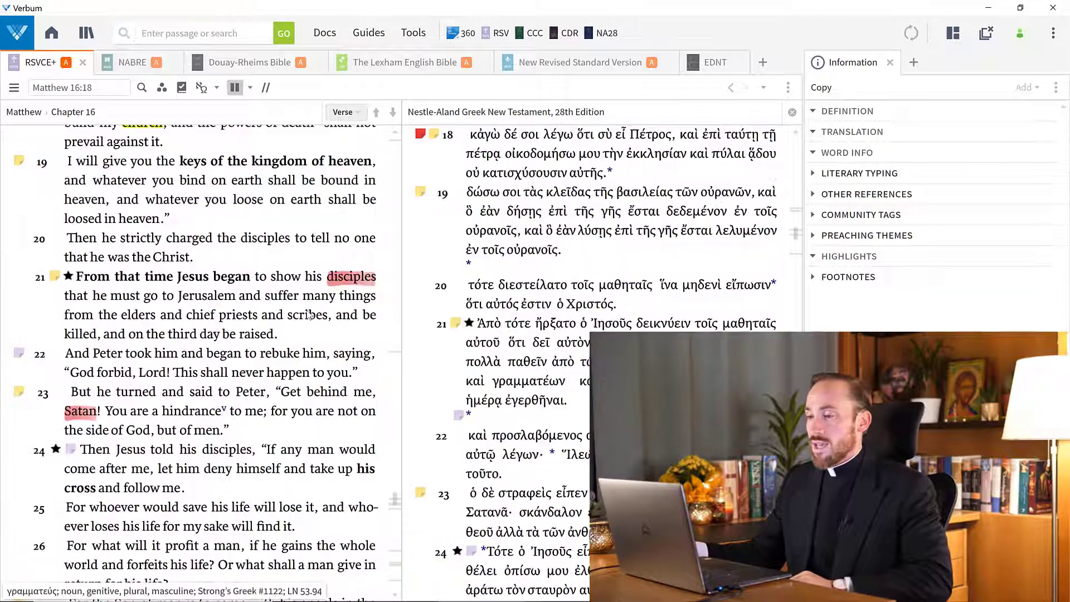
scroll(308, 315, up, 5)
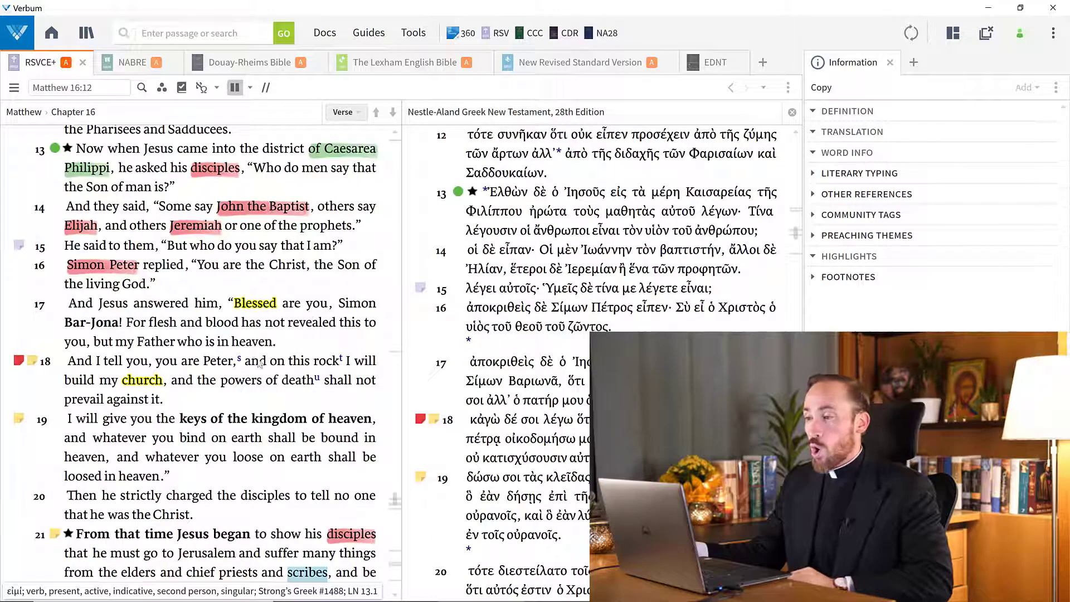
scroll(136, 368, down, 3)
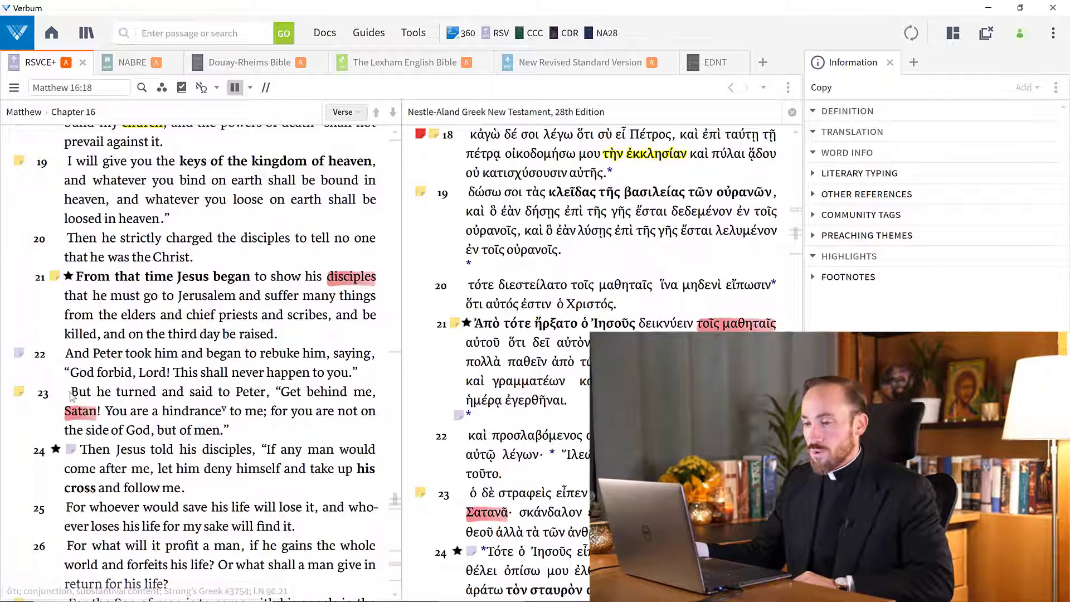
drag(72, 397, 236, 436)
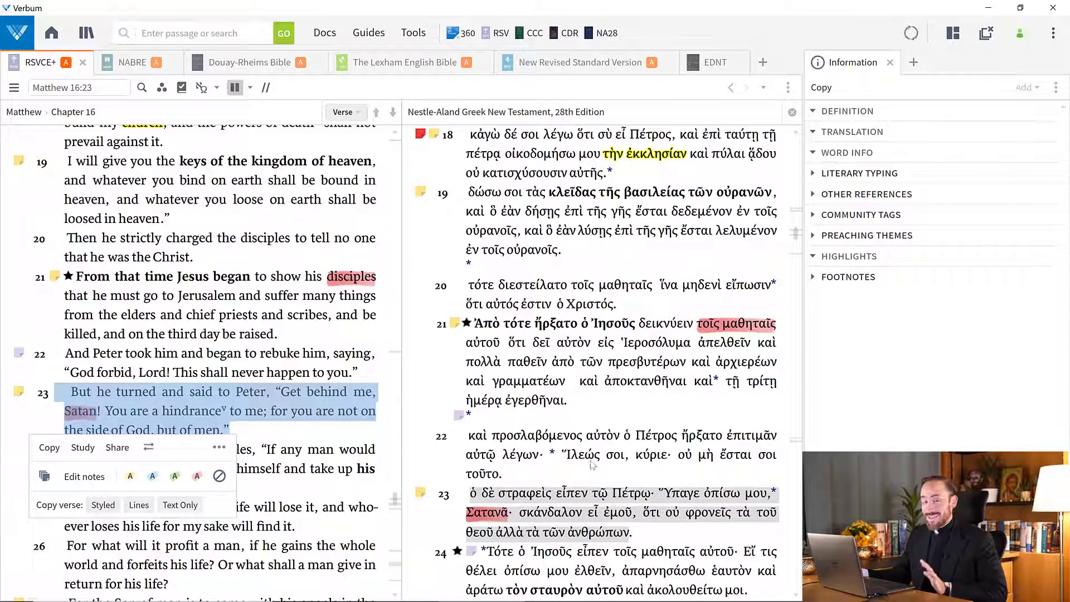
- Navigate the RSVCE to Genesis 1:1
click(102, 89)
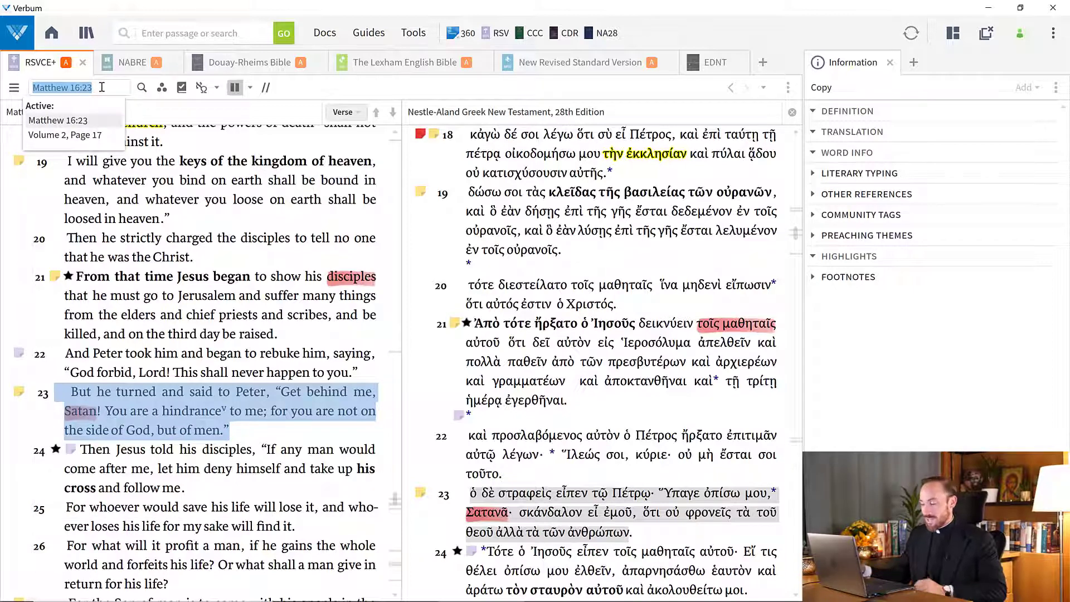
text(gen 1 1)
key(Return)
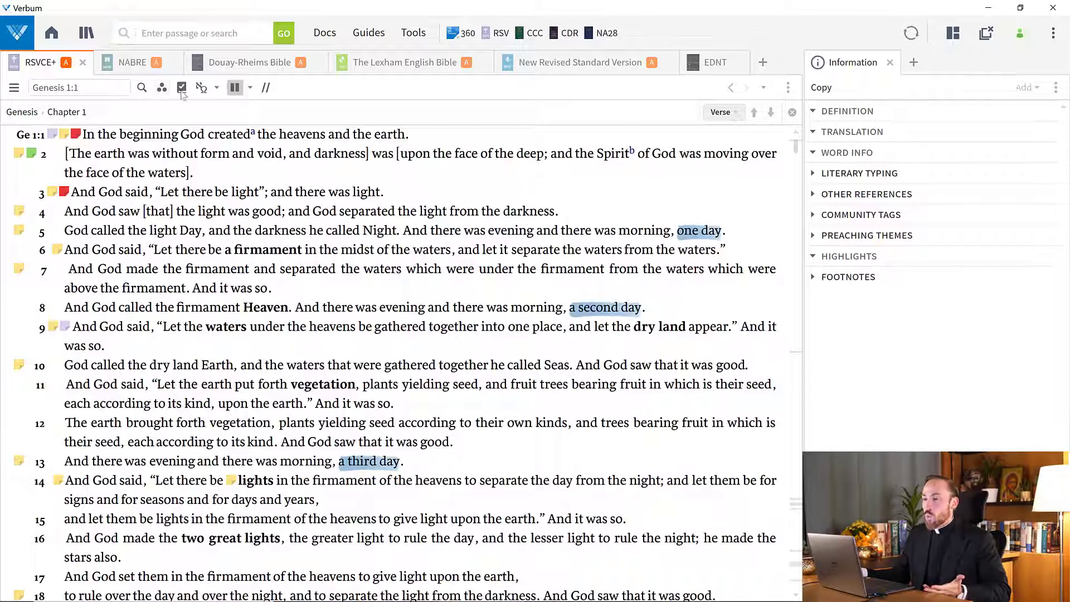
- Add the Lexham Hebrew Bible (LHB) to the multiple resource view alongside the RSVCE and NA28
click(250, 87)
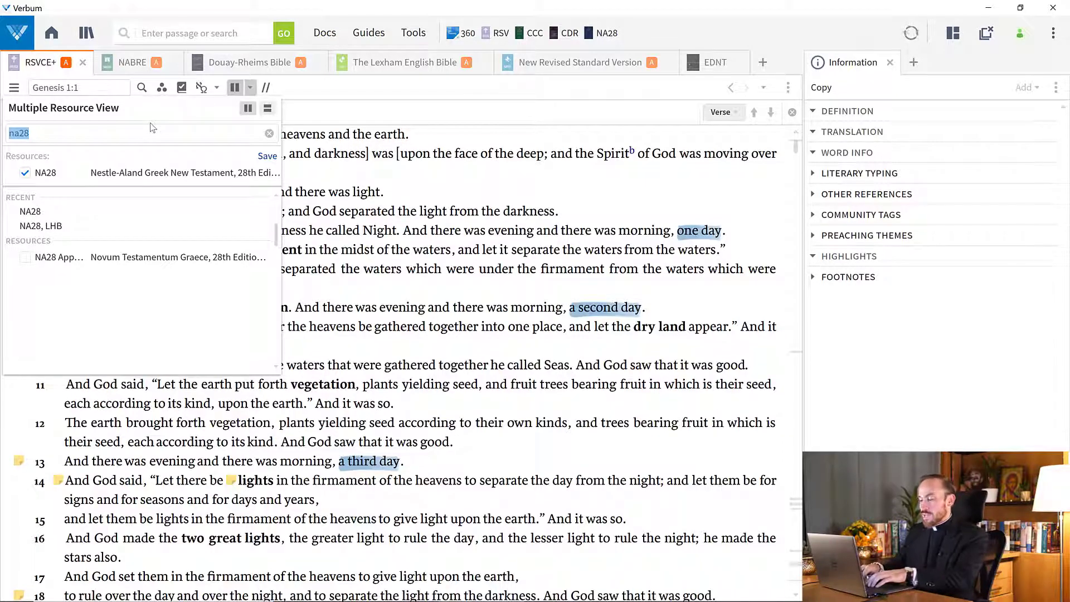
key(BackSpace)
text(lhb)
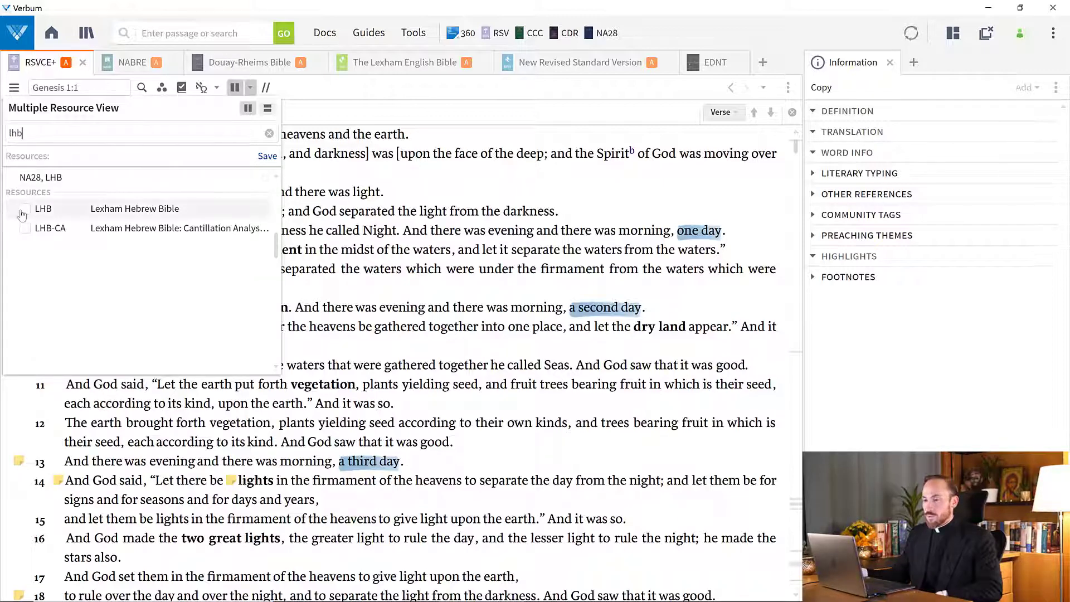
click(25, 209)
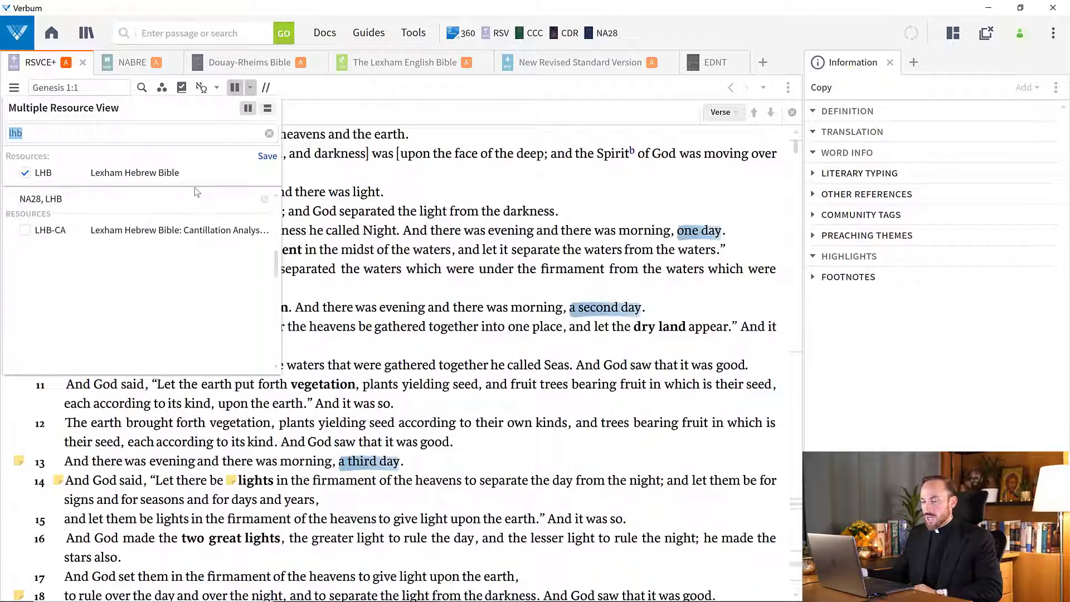
click(316, 181)
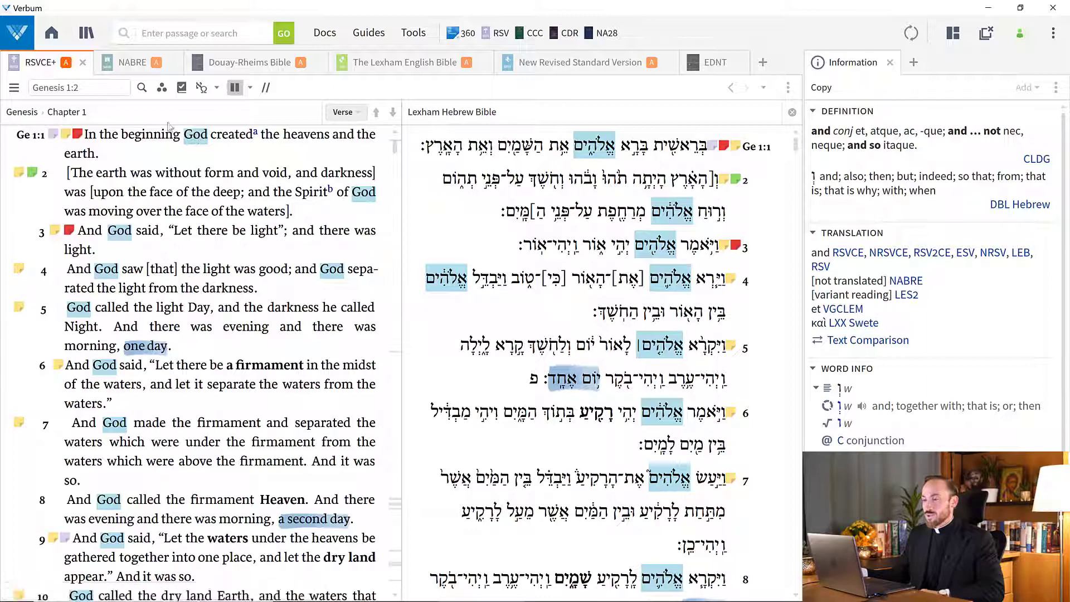
- Go to Matthew 1:1 in the parallel view and review the multiple resource selection containing NA28 and LHB
click(106, 88)
text(mt 1 1)
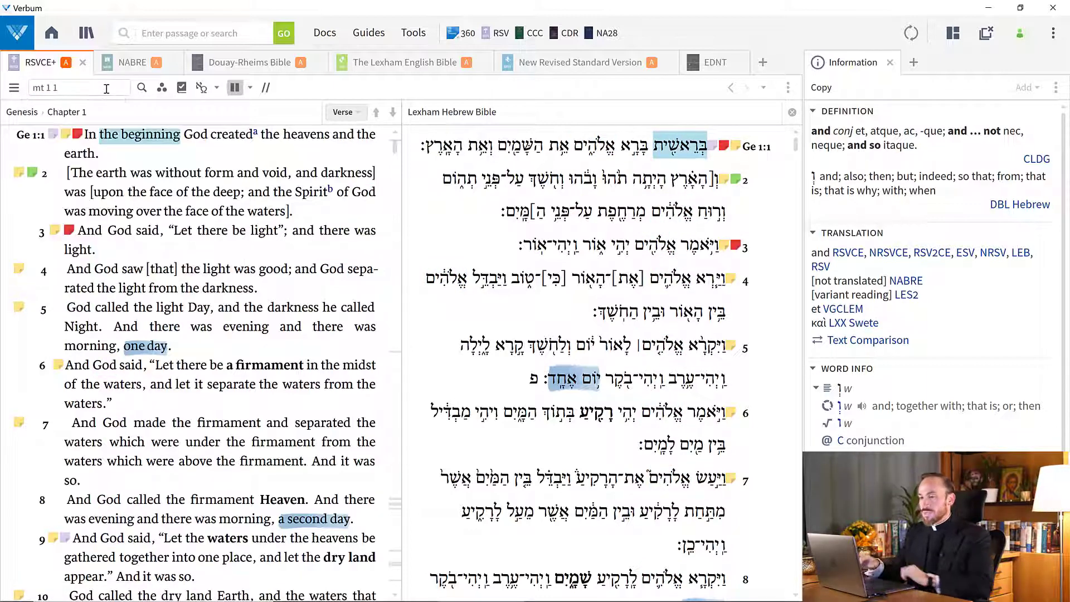
key(Return)
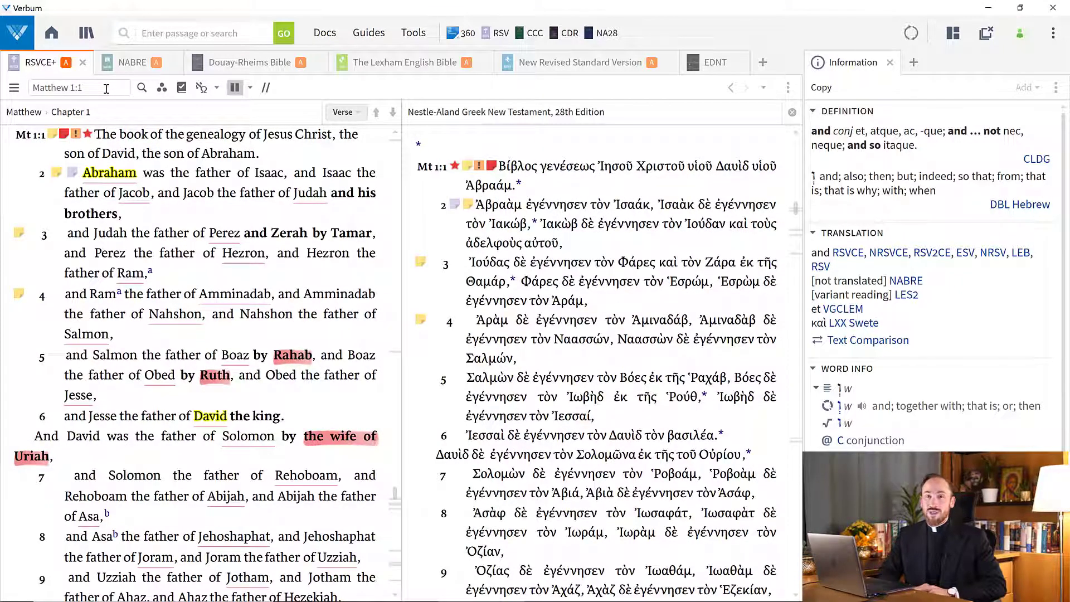
click(250, 87)
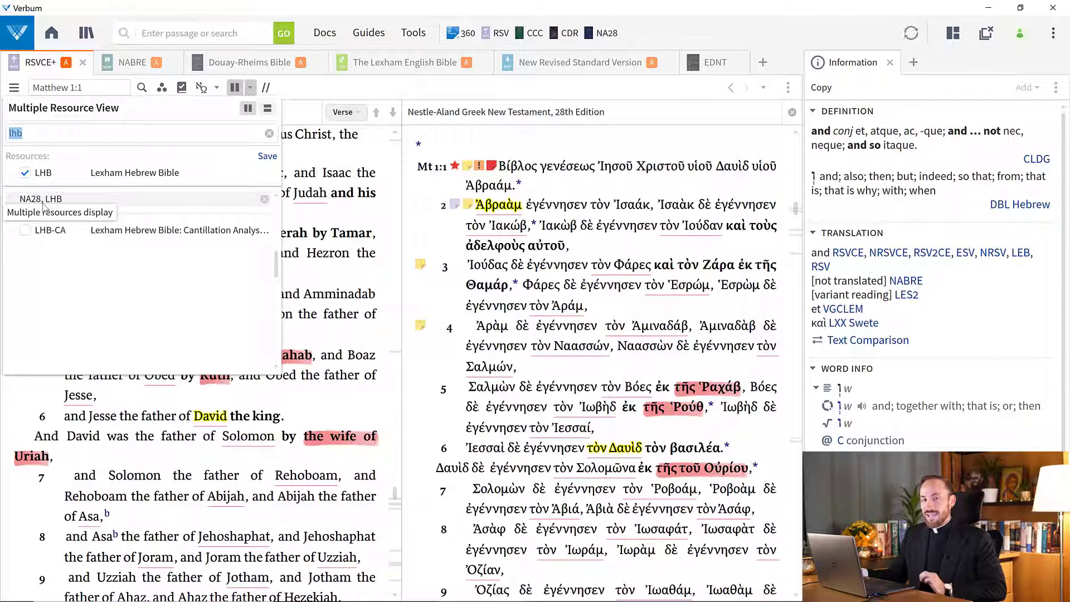
click(336, 409)
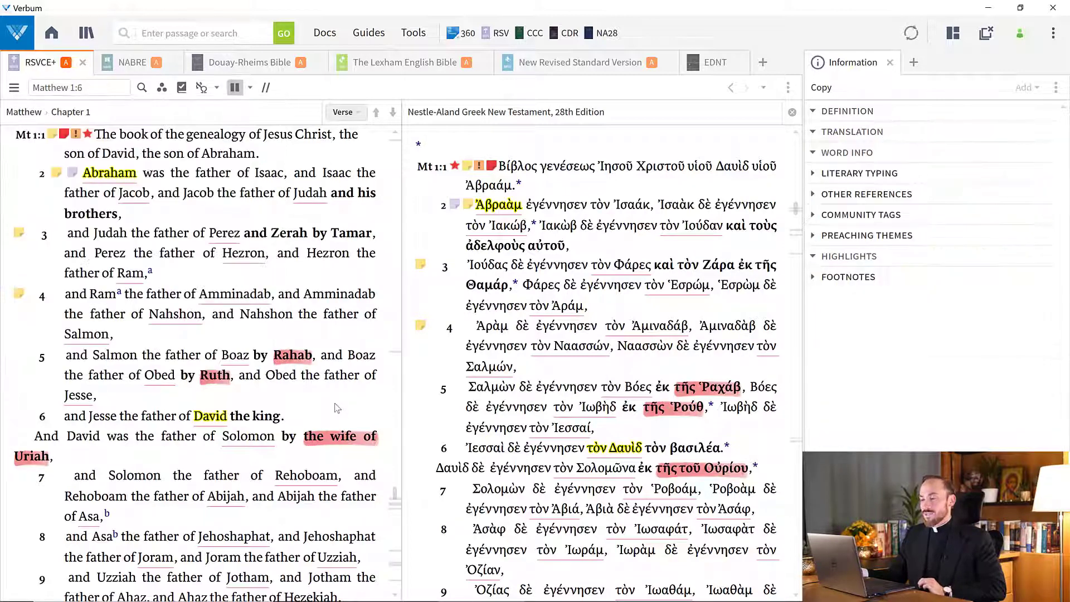